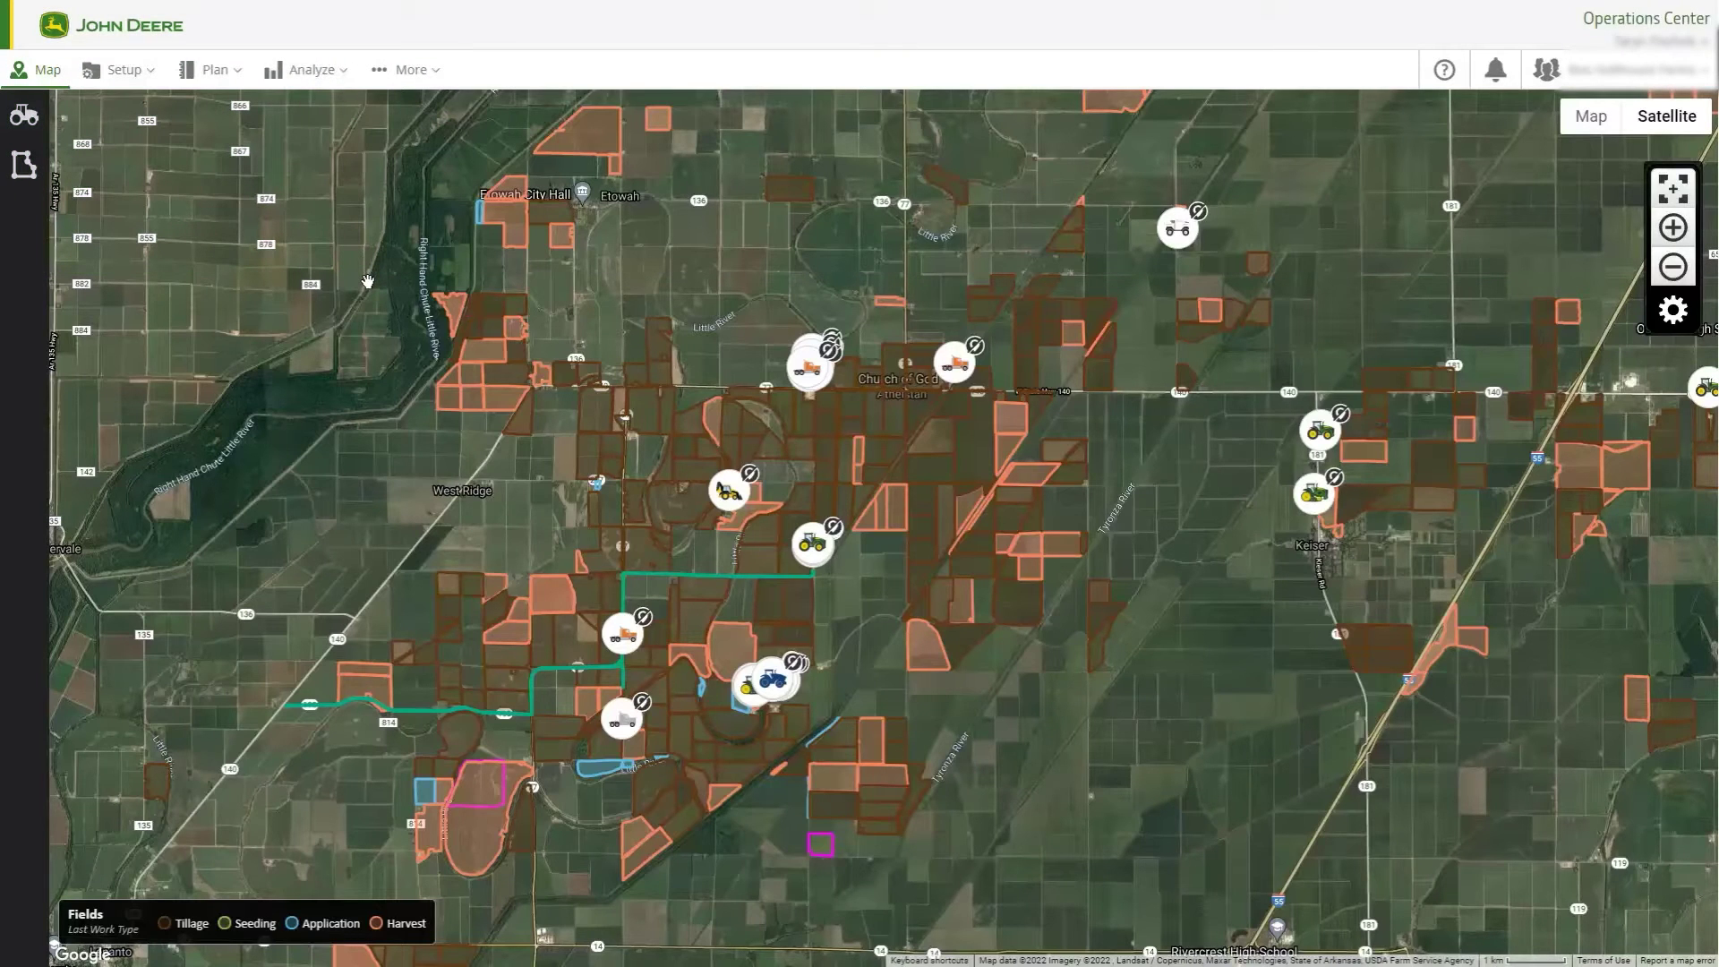
# - Open Machine Analyzer from the Analyze menu and include an organization plus its child organization
pyautogui.click(334, 83)
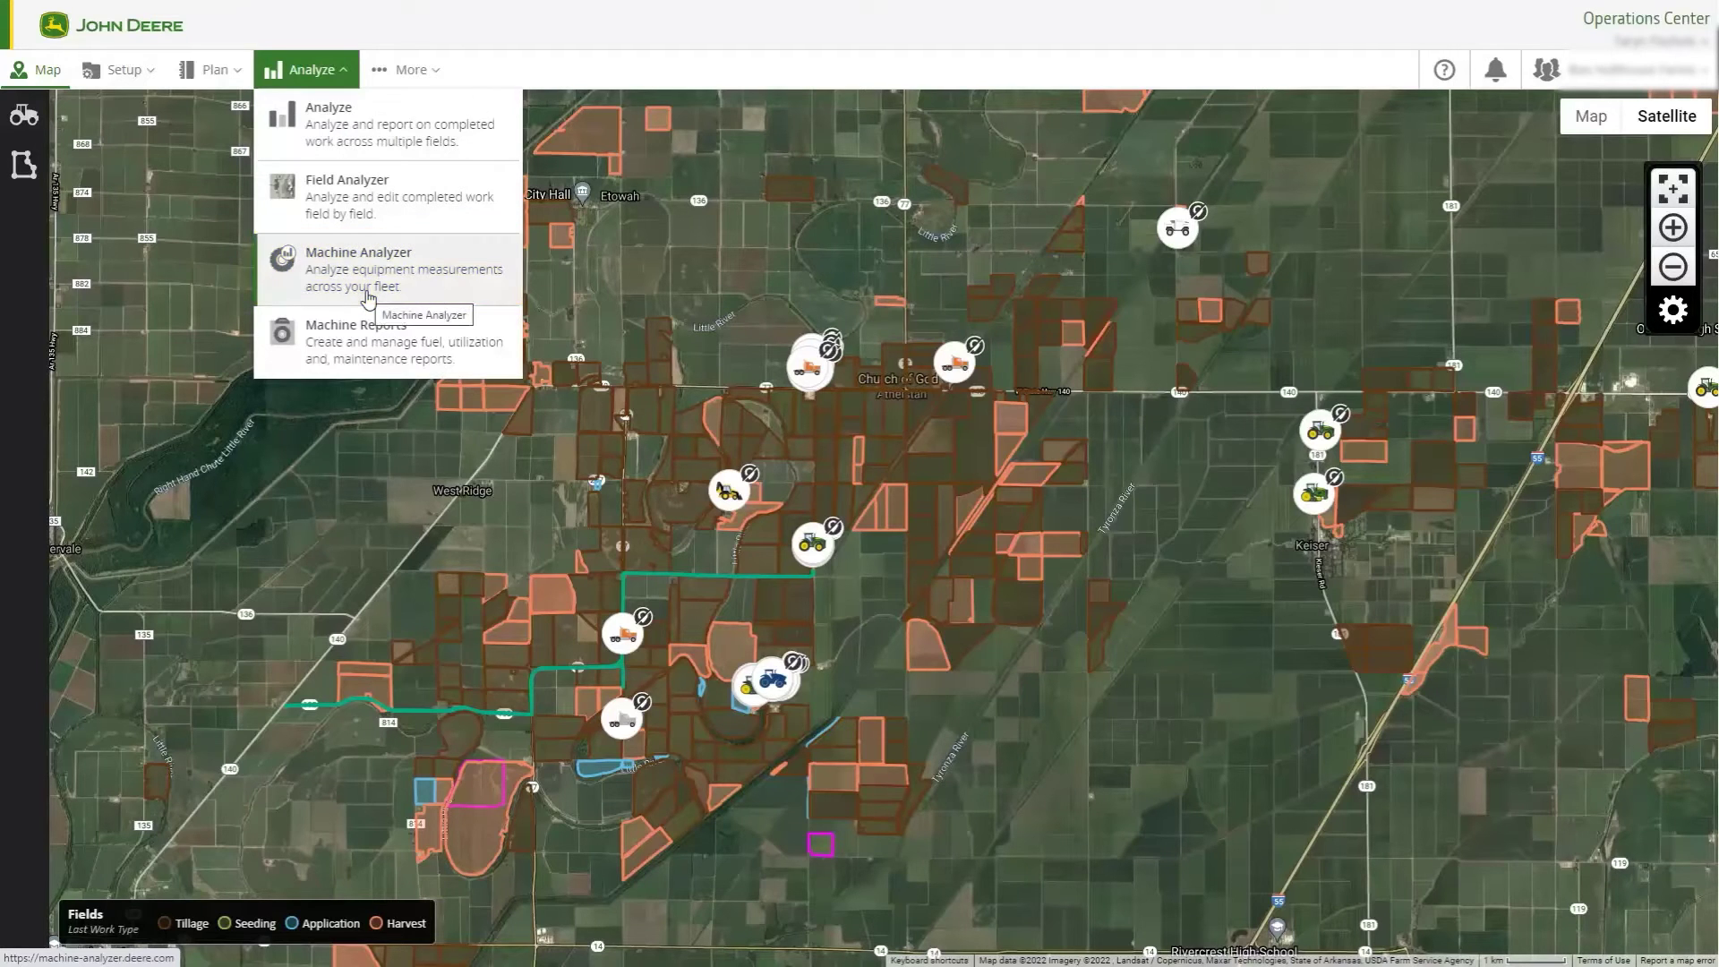
pyautogui.click(368, 298)
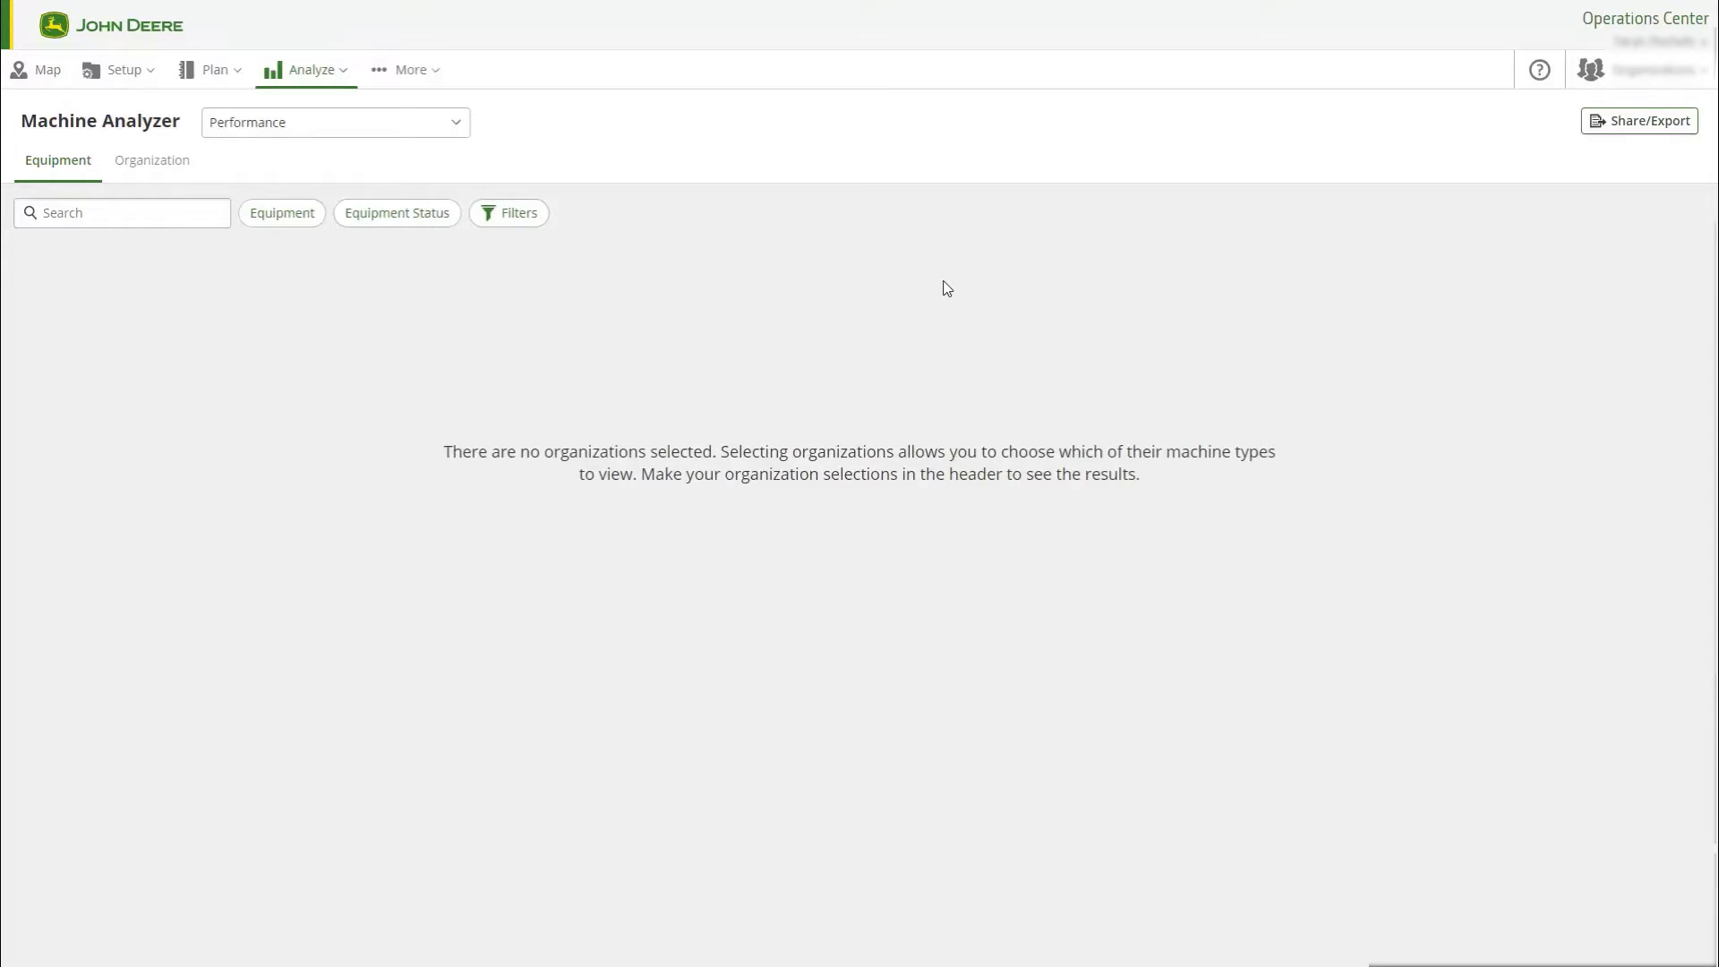
pyautogui.click(1615, 81)
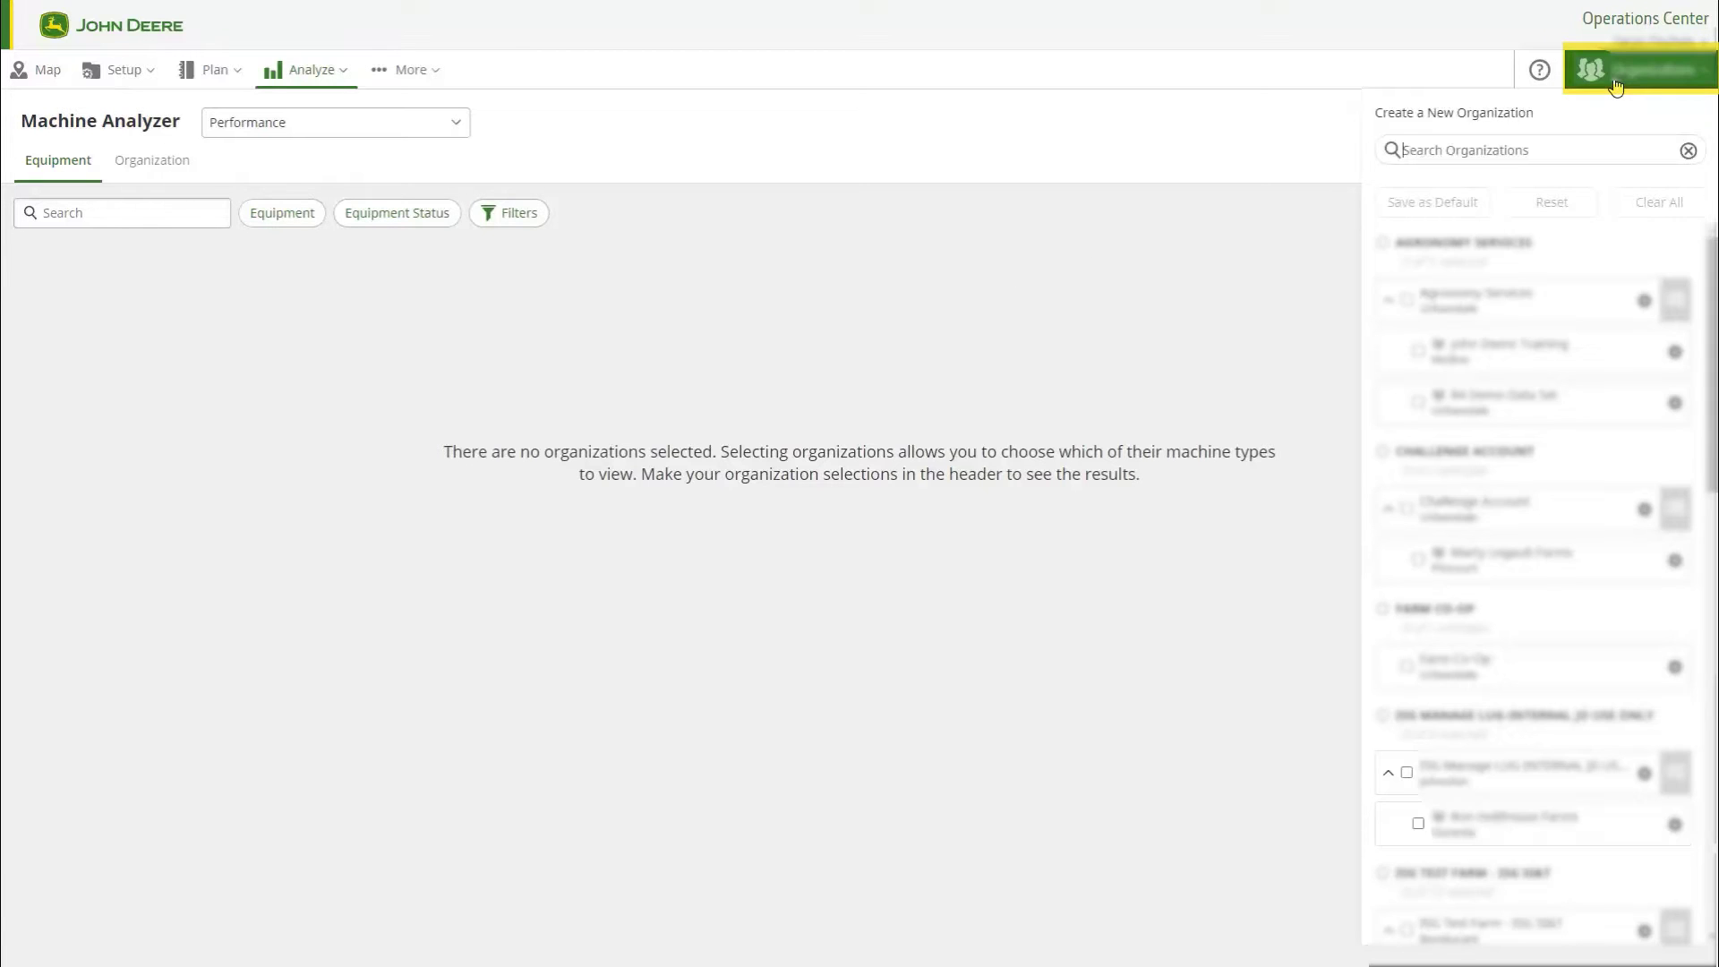
pyautogui.click(1407, 772)
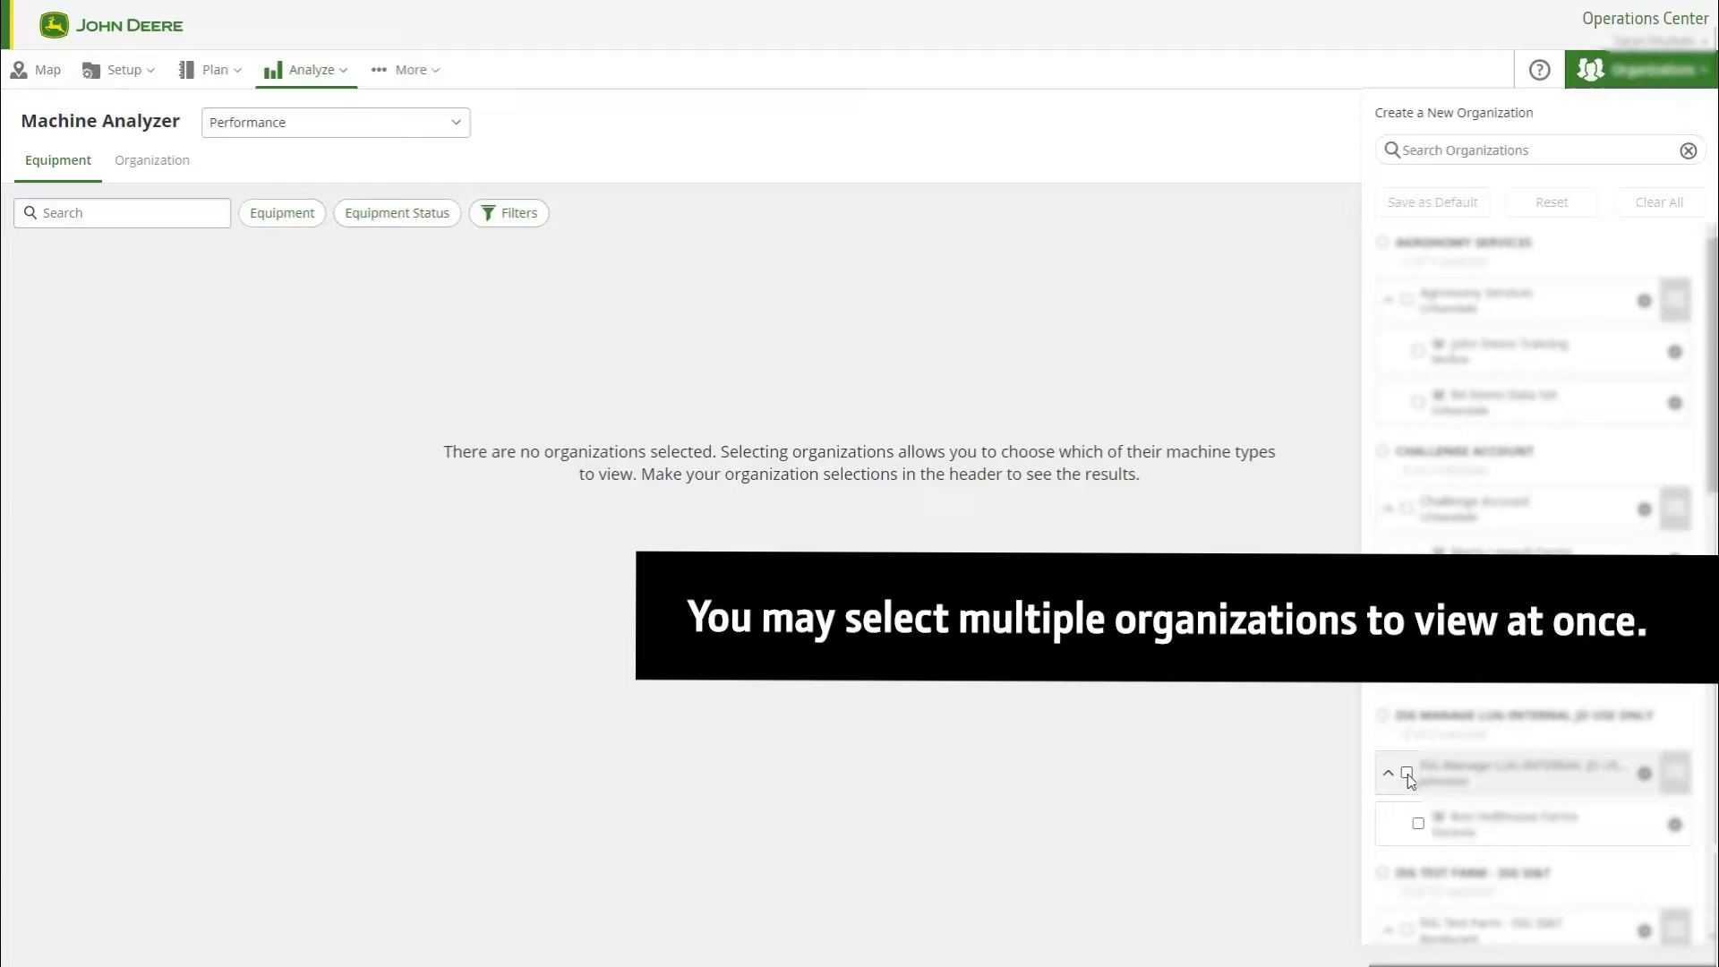
pyautogui.click(1420, 823)
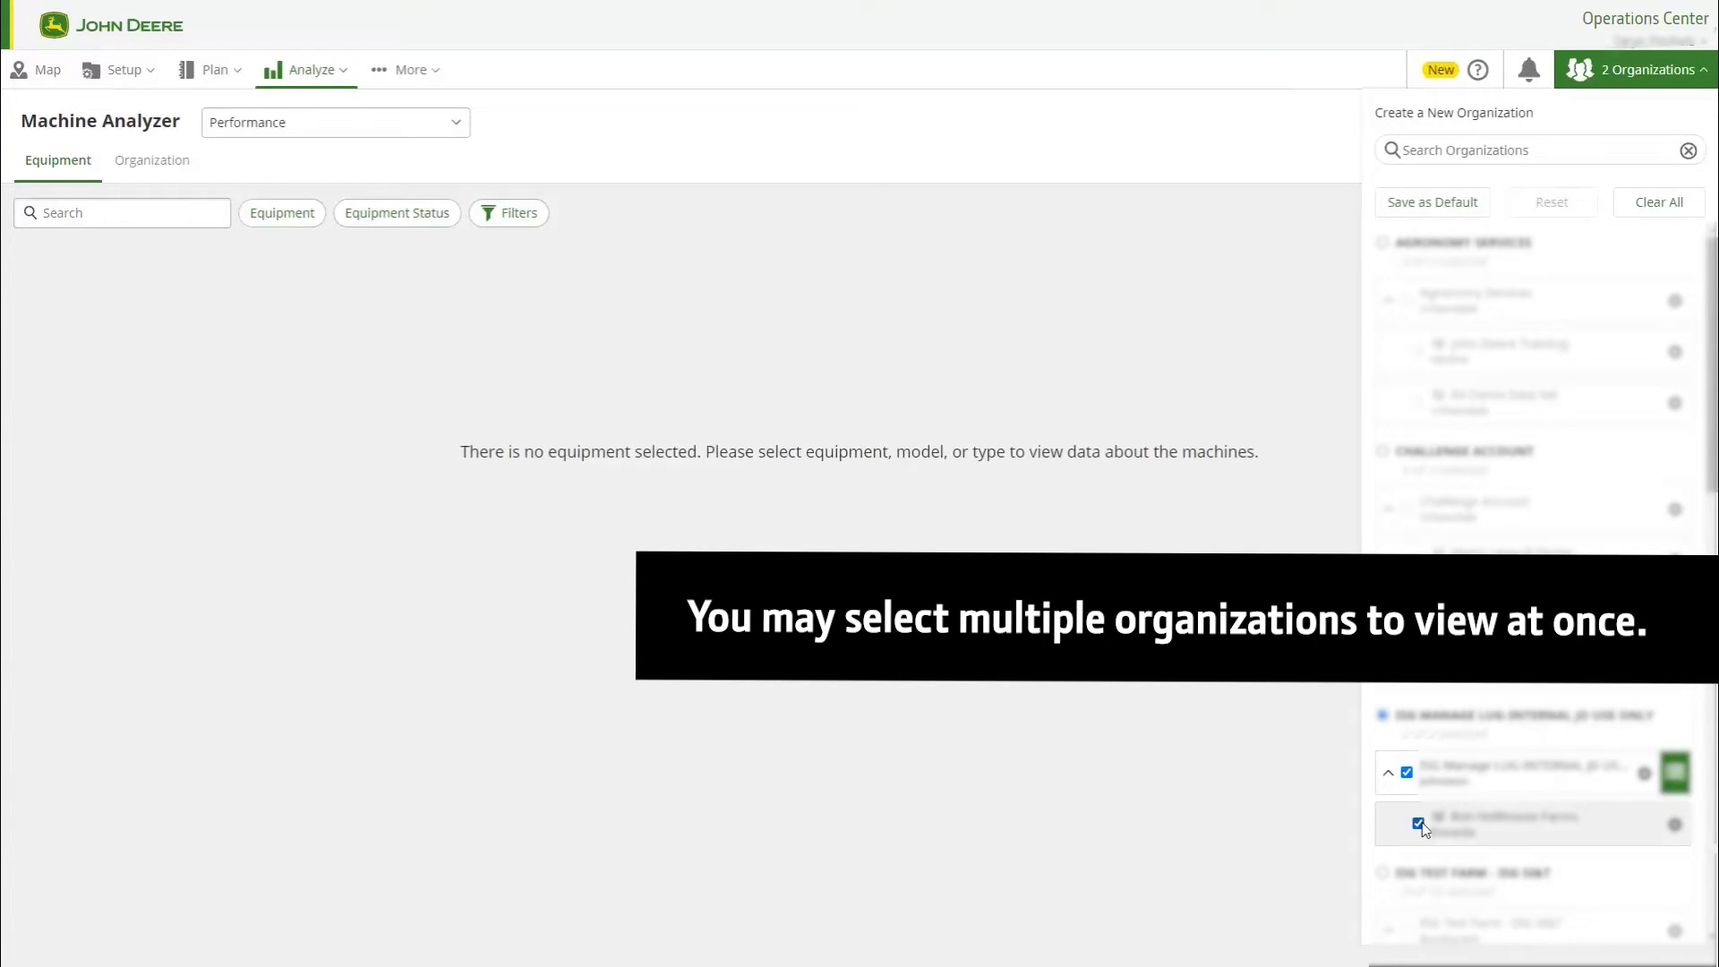
pyautogui.click(894, 299)
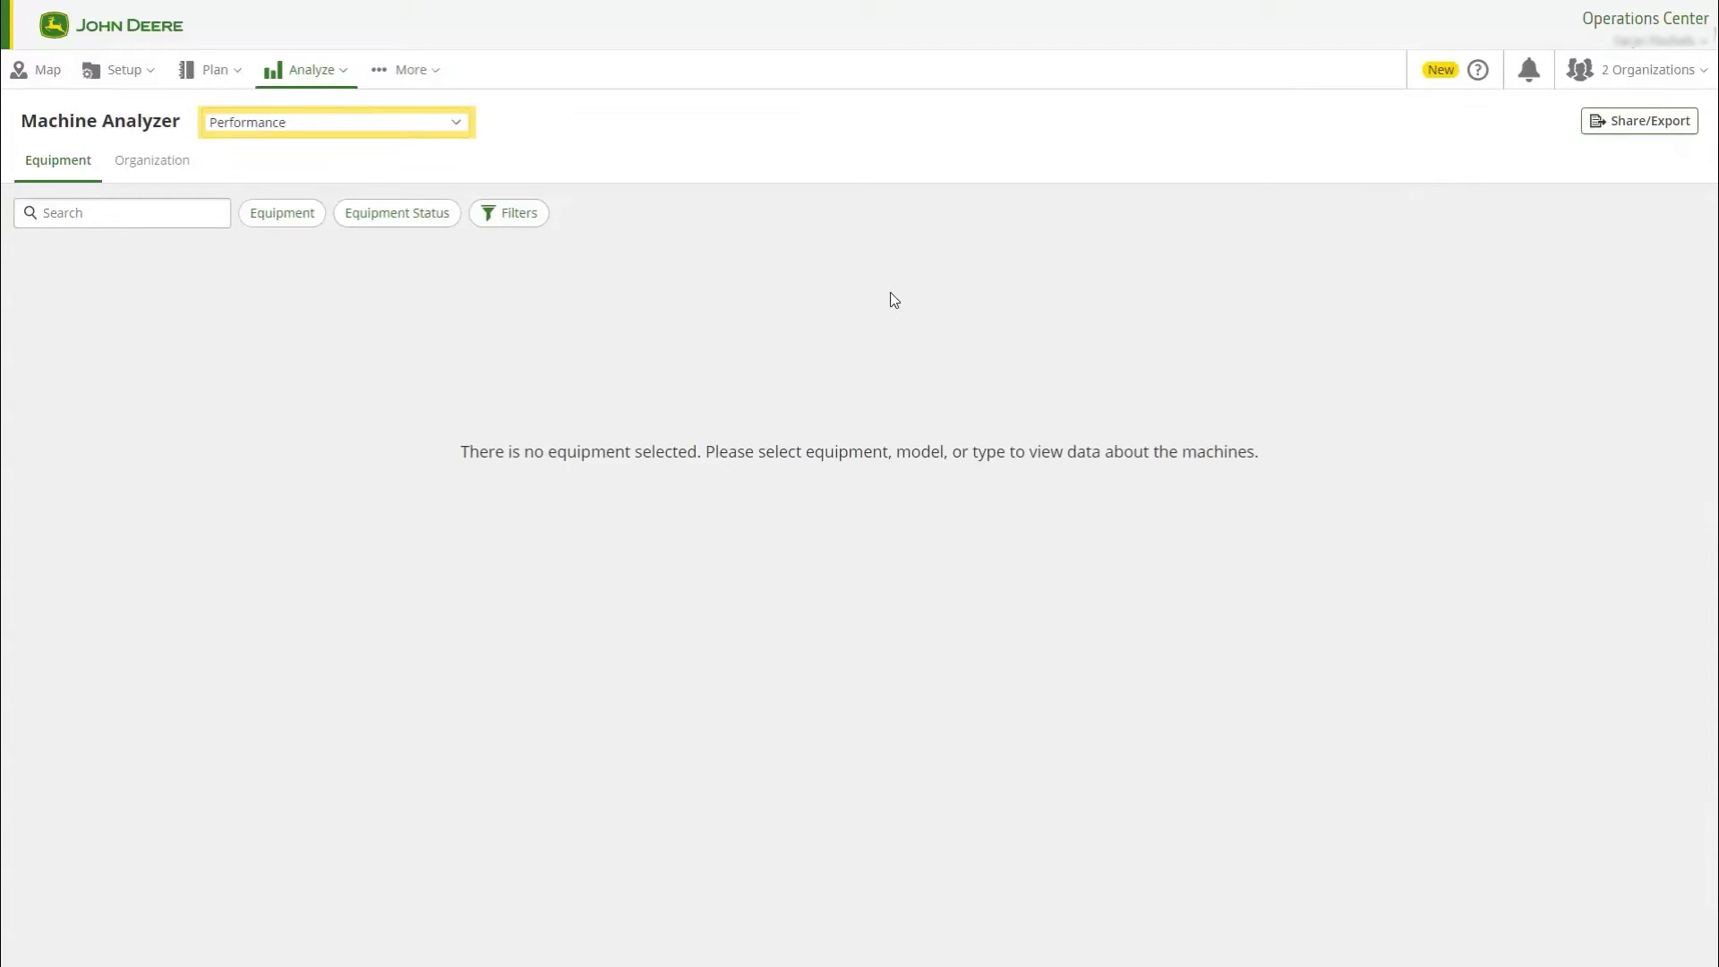
pyautogui.click(456, 125)
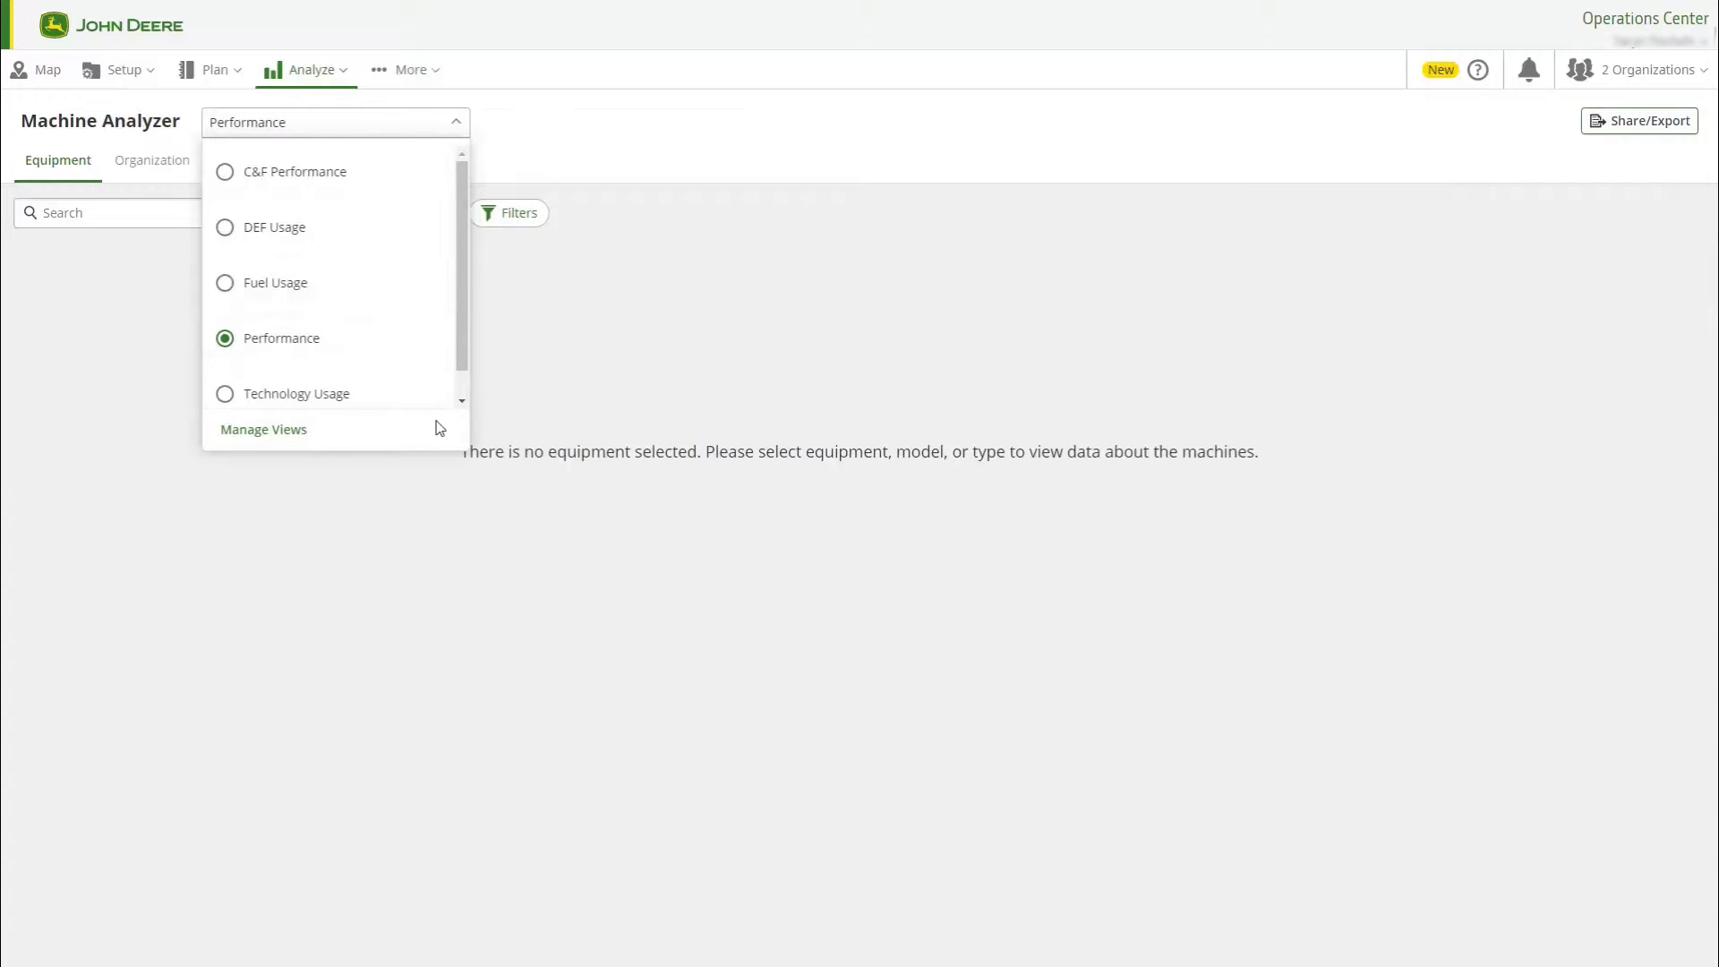
pyautogui.click(334, 123)
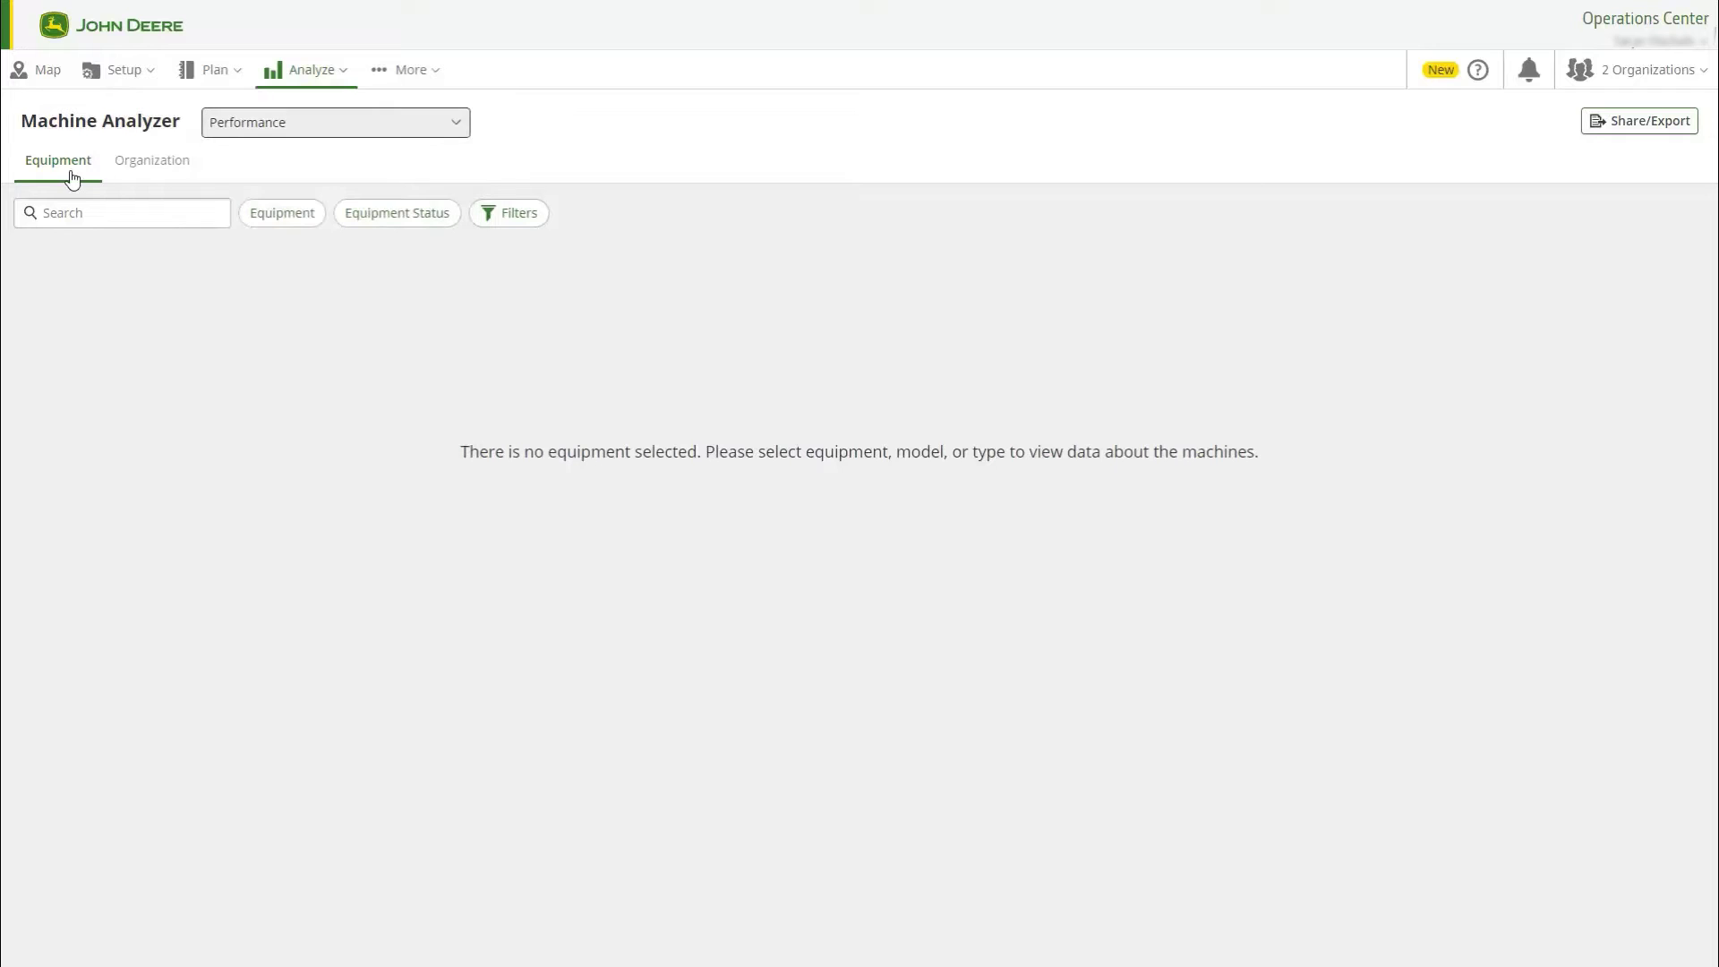
pyautogui.click(143, 170)
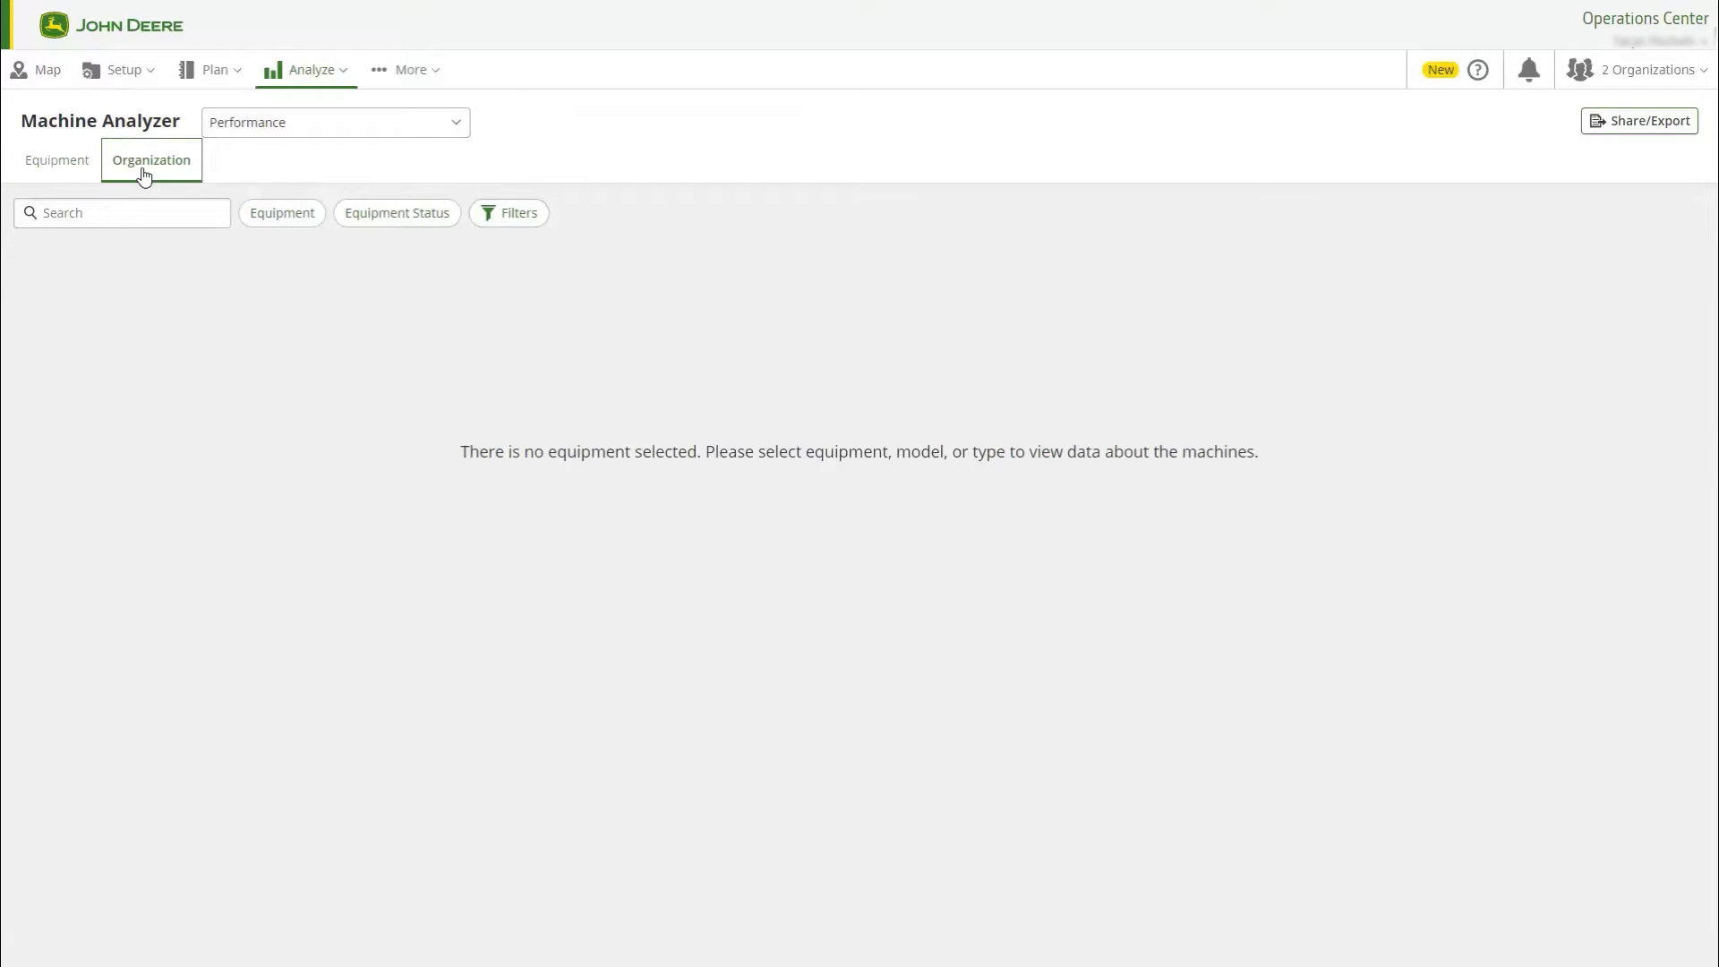
pyautogui.click(86, 172)
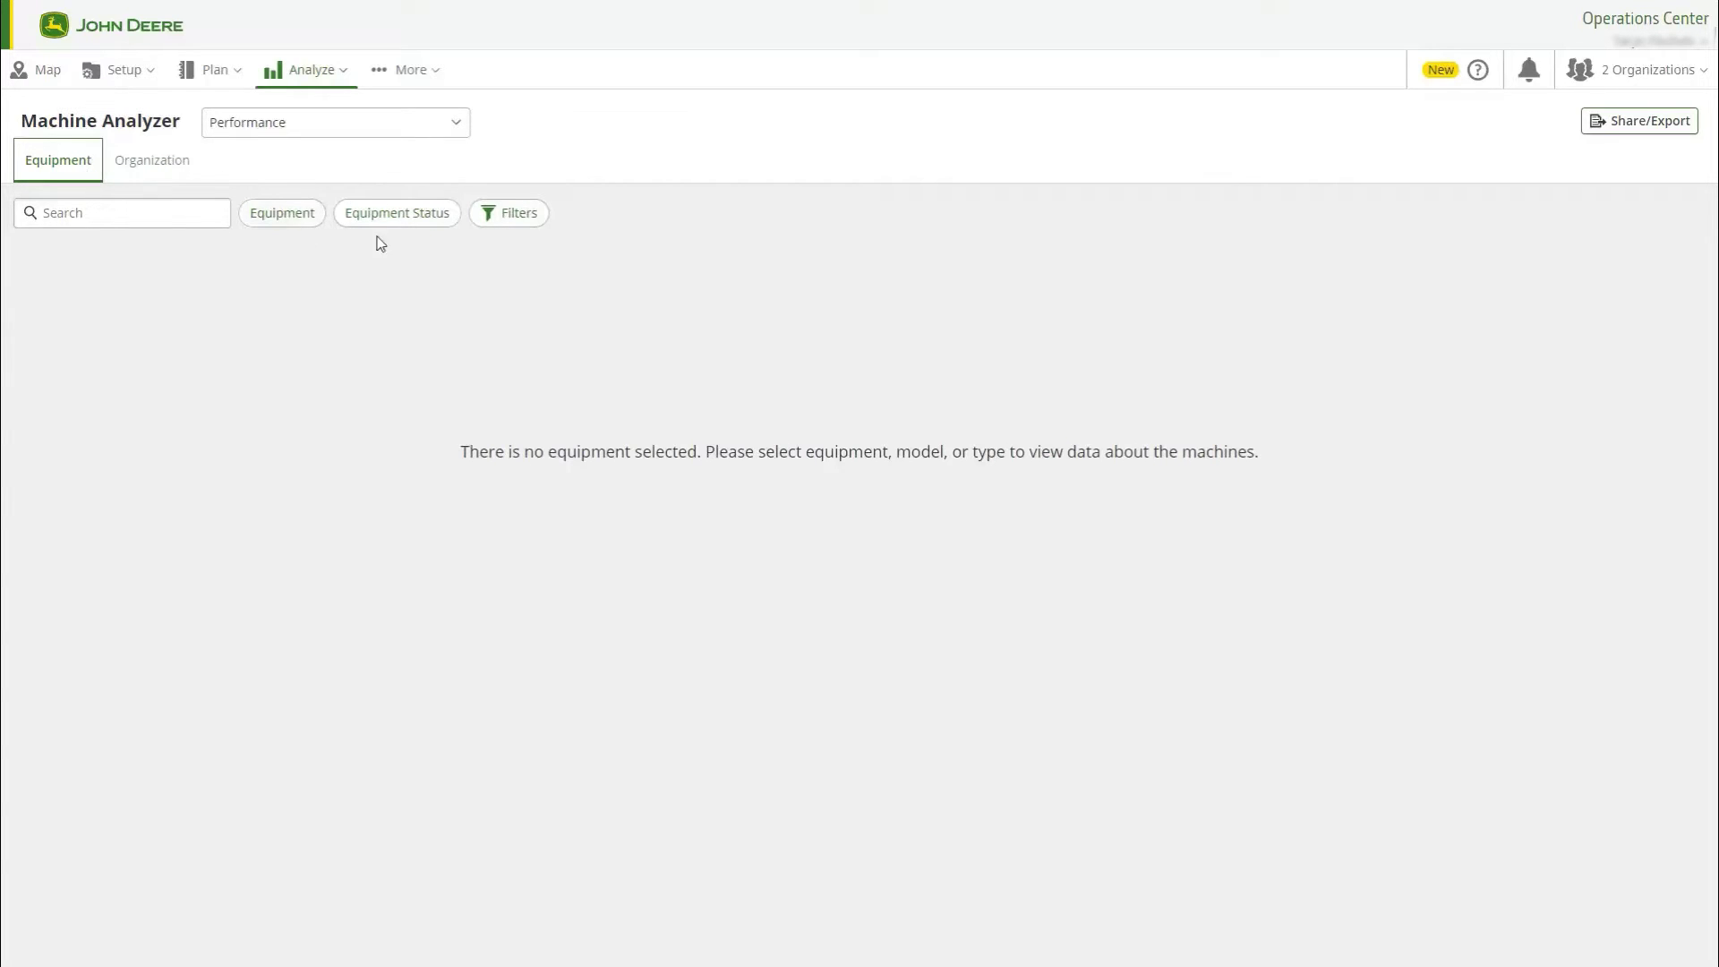
# - In the additional filters, keep the date range set to Last Year
pyautogui.click(506, 228)
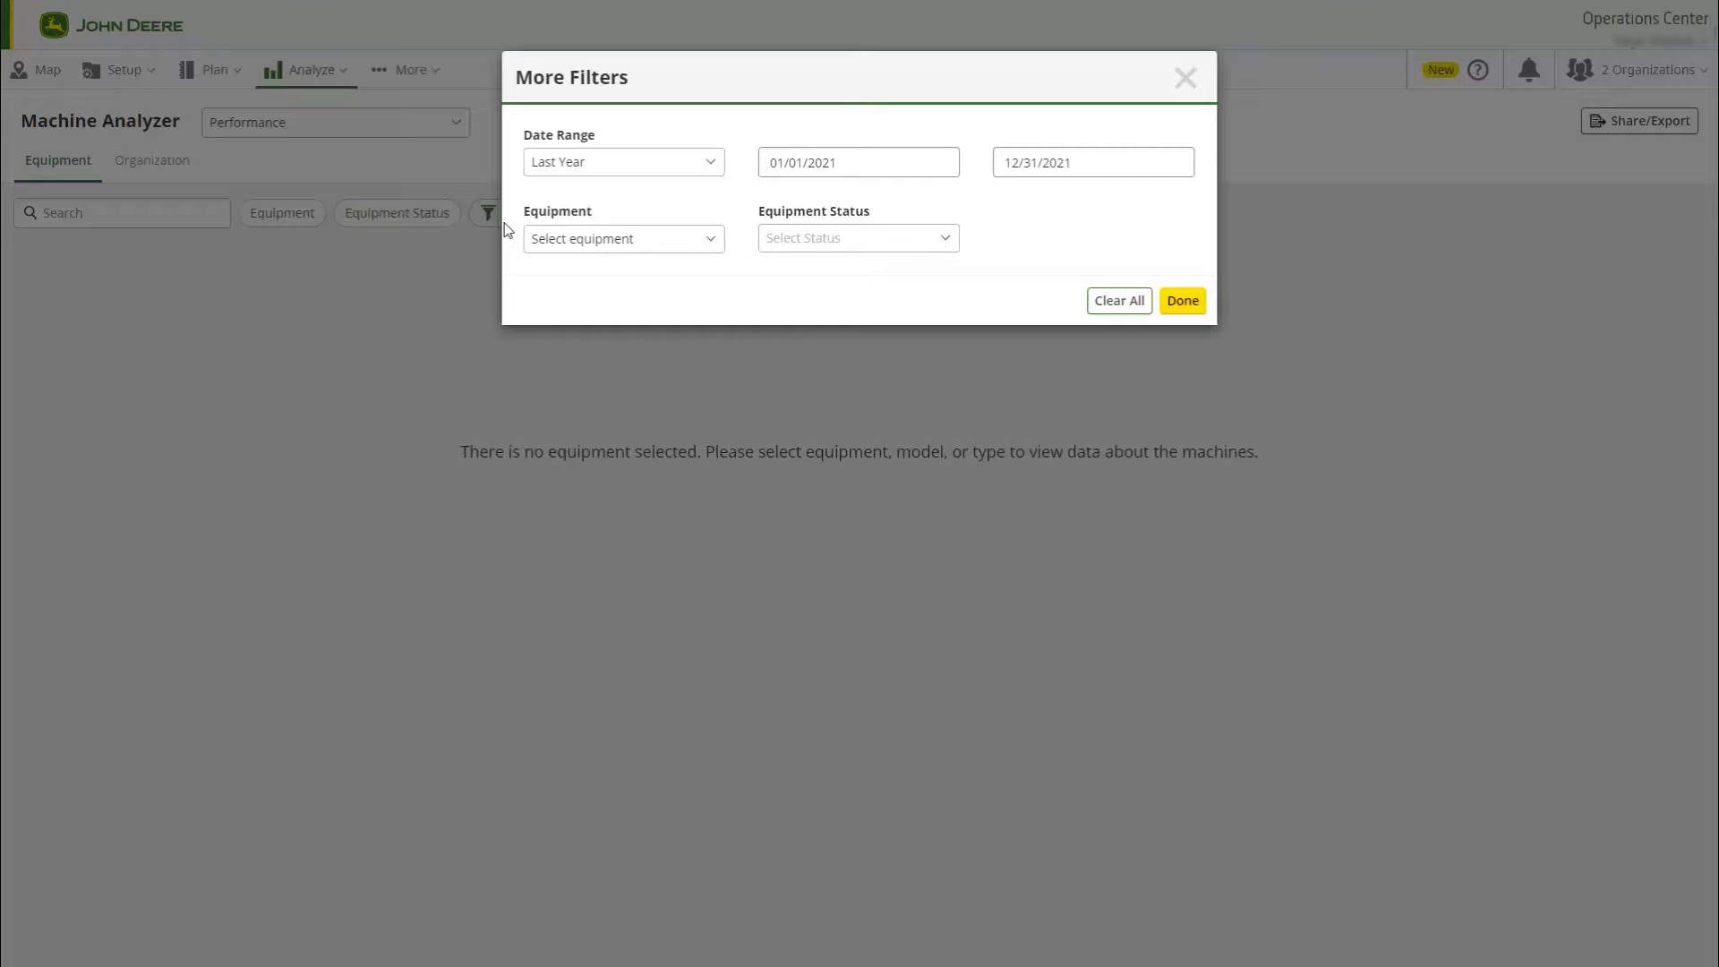
pyautogui.click(576, 165)
pyautogui.click(613, 417)
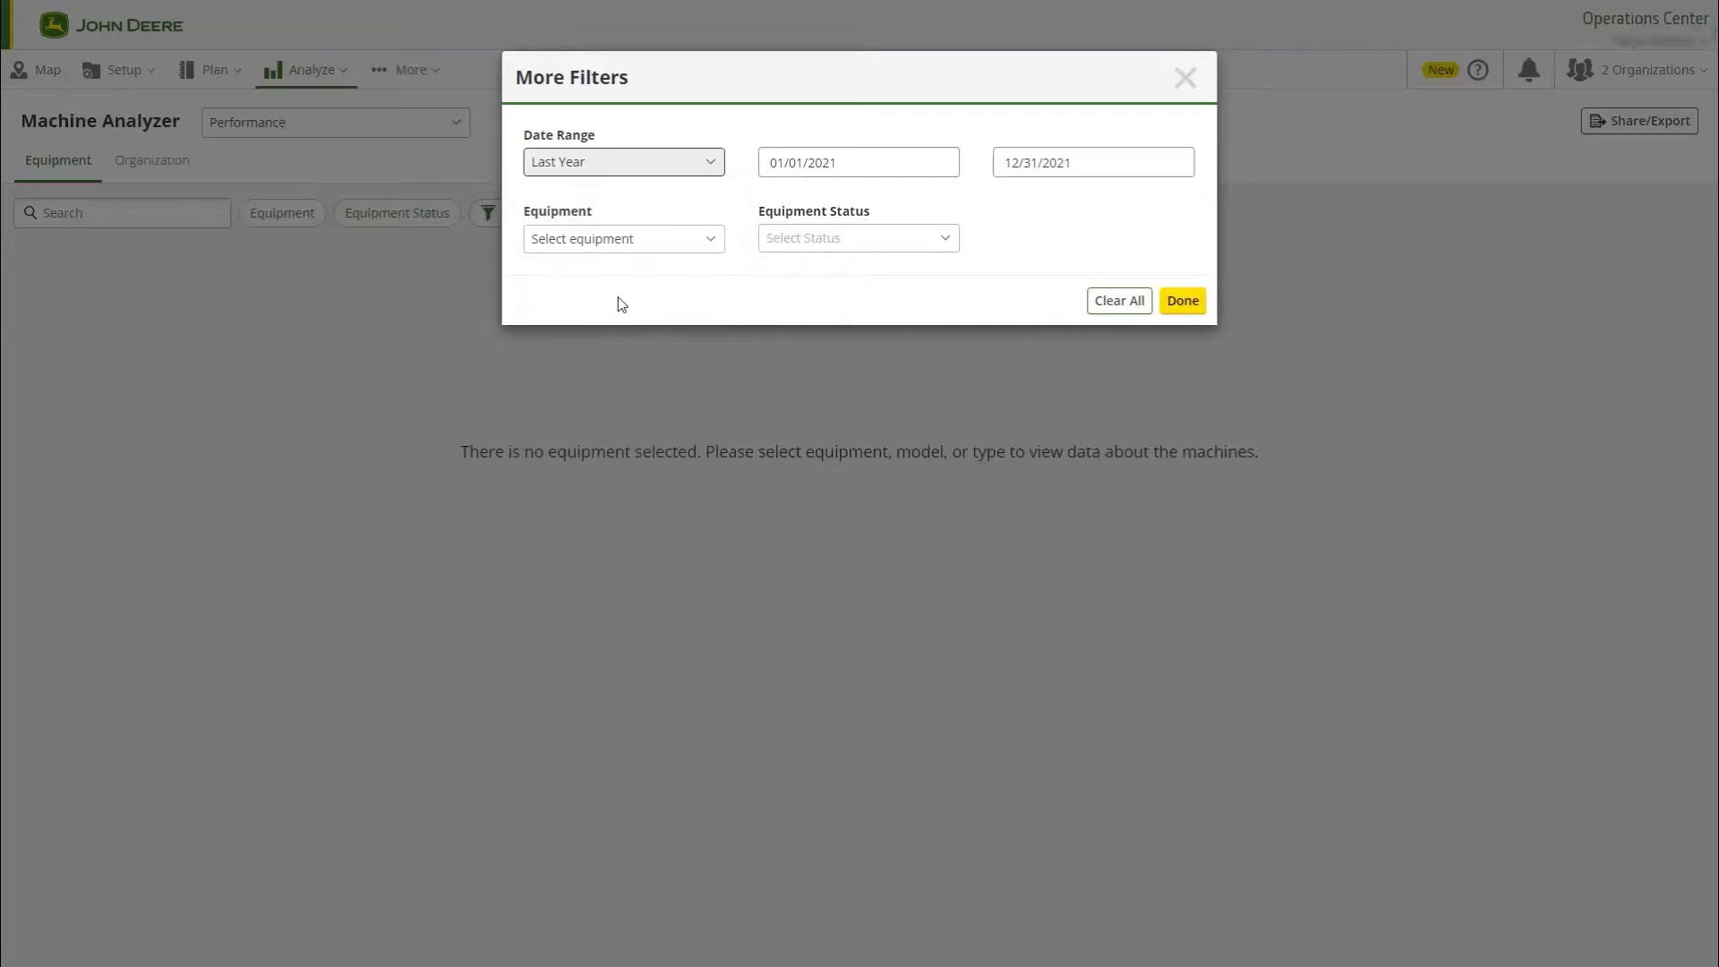
# - Include Combine Harvesting, Sprayer and Tractor equipment, limited to Activated equipment status
pyautogui.click(605, 245)
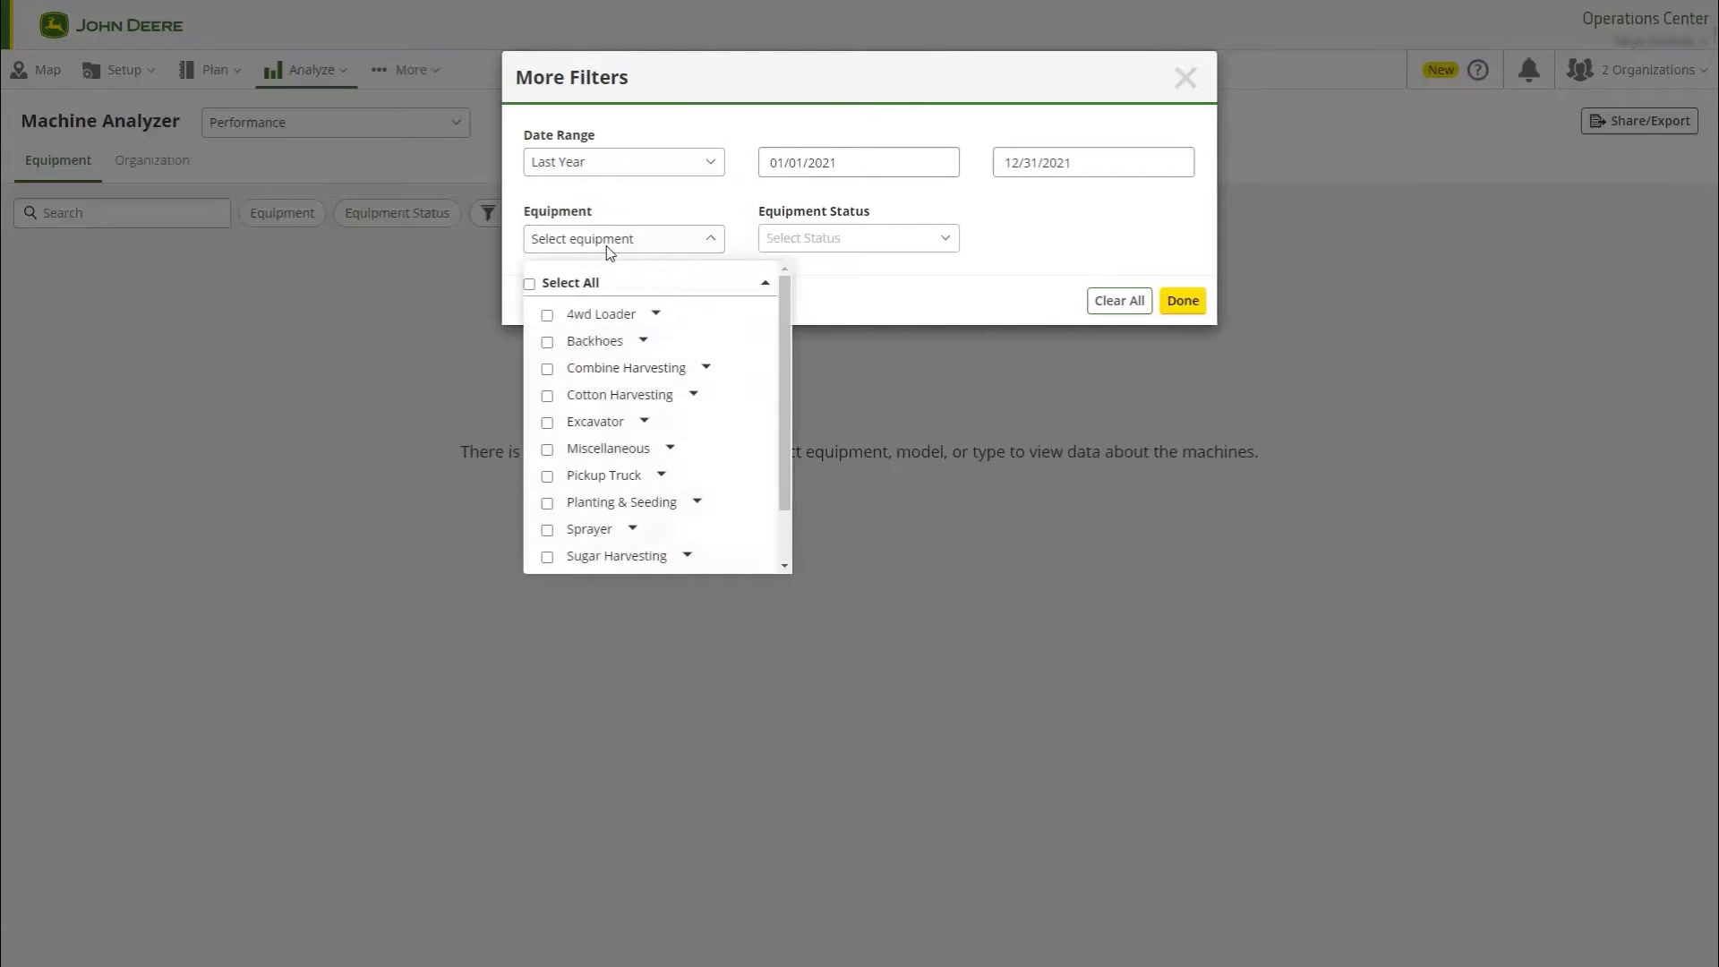
pyautogui.click(547, 370)
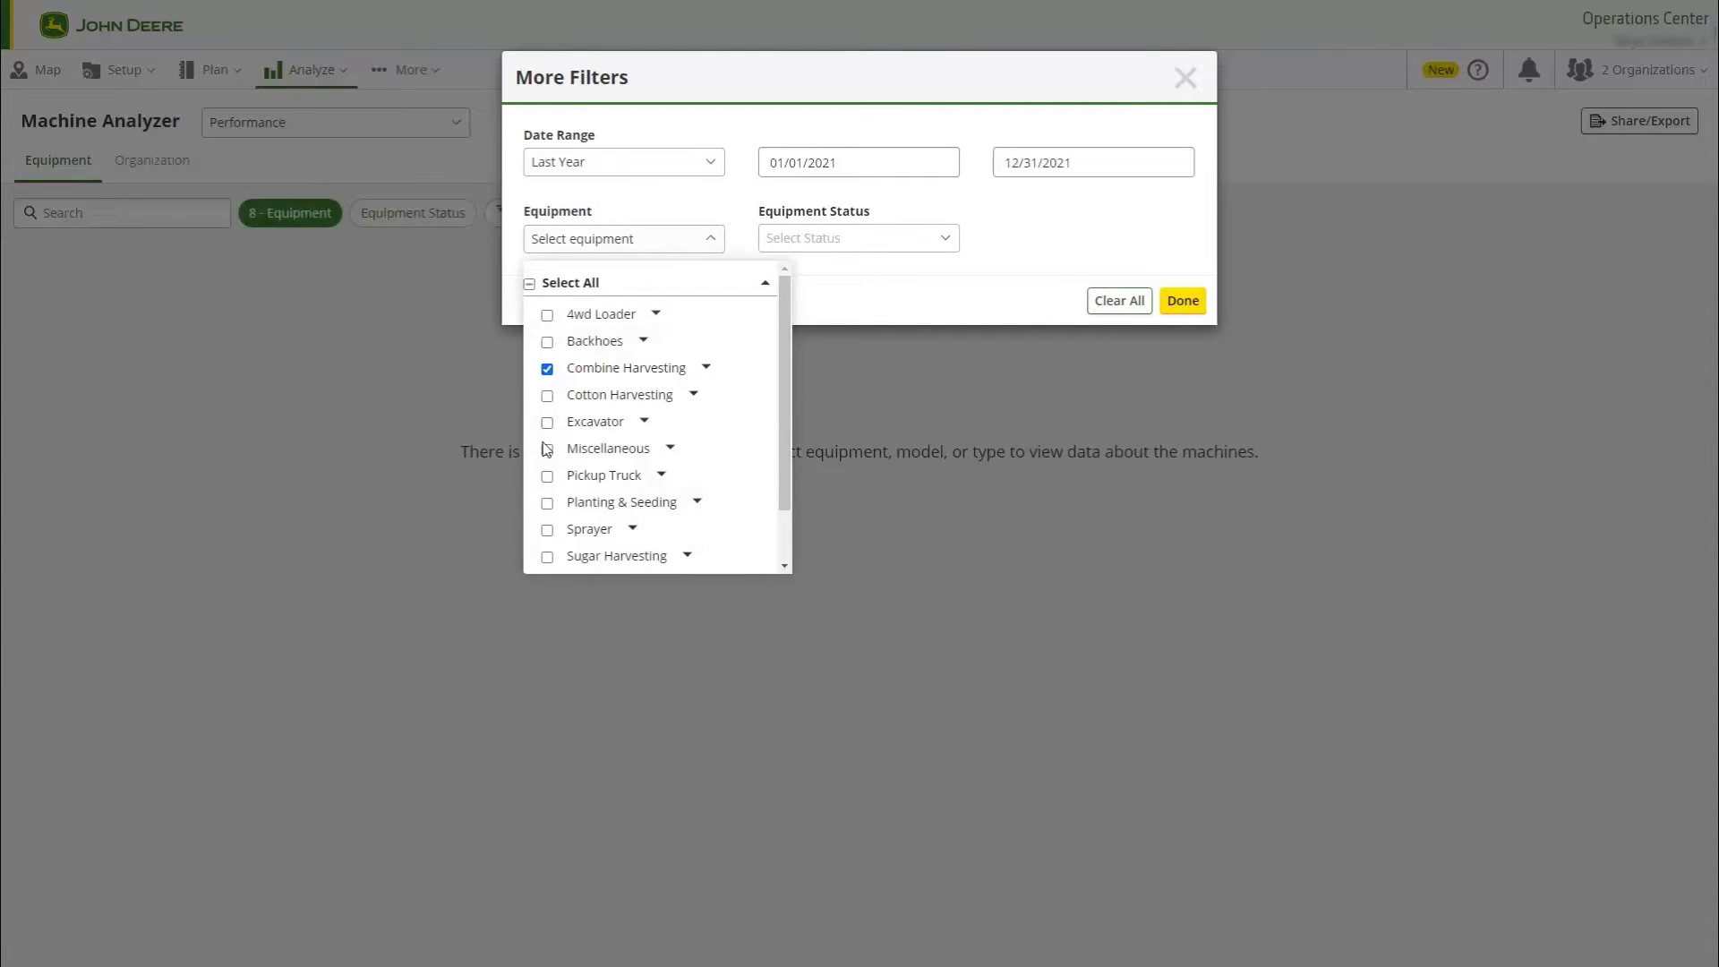
pyautogui.click(548, 530)
pyautogui.scroll(-1, 550, 528)
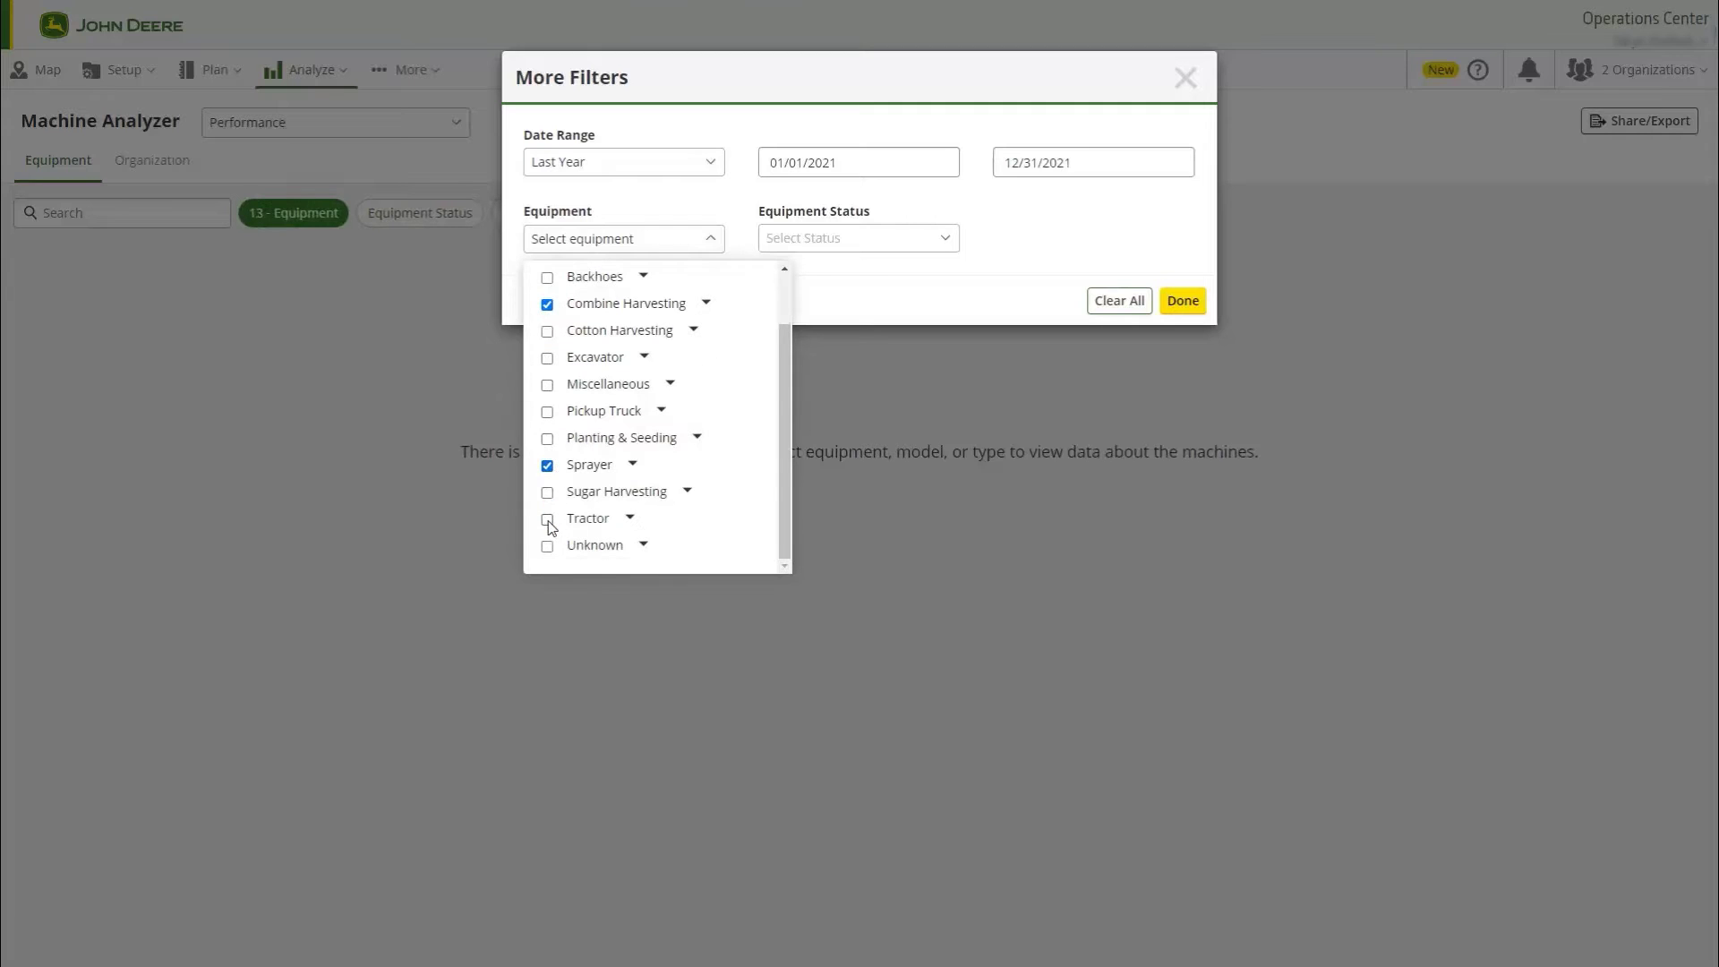
pyautogui.click(824, 298)
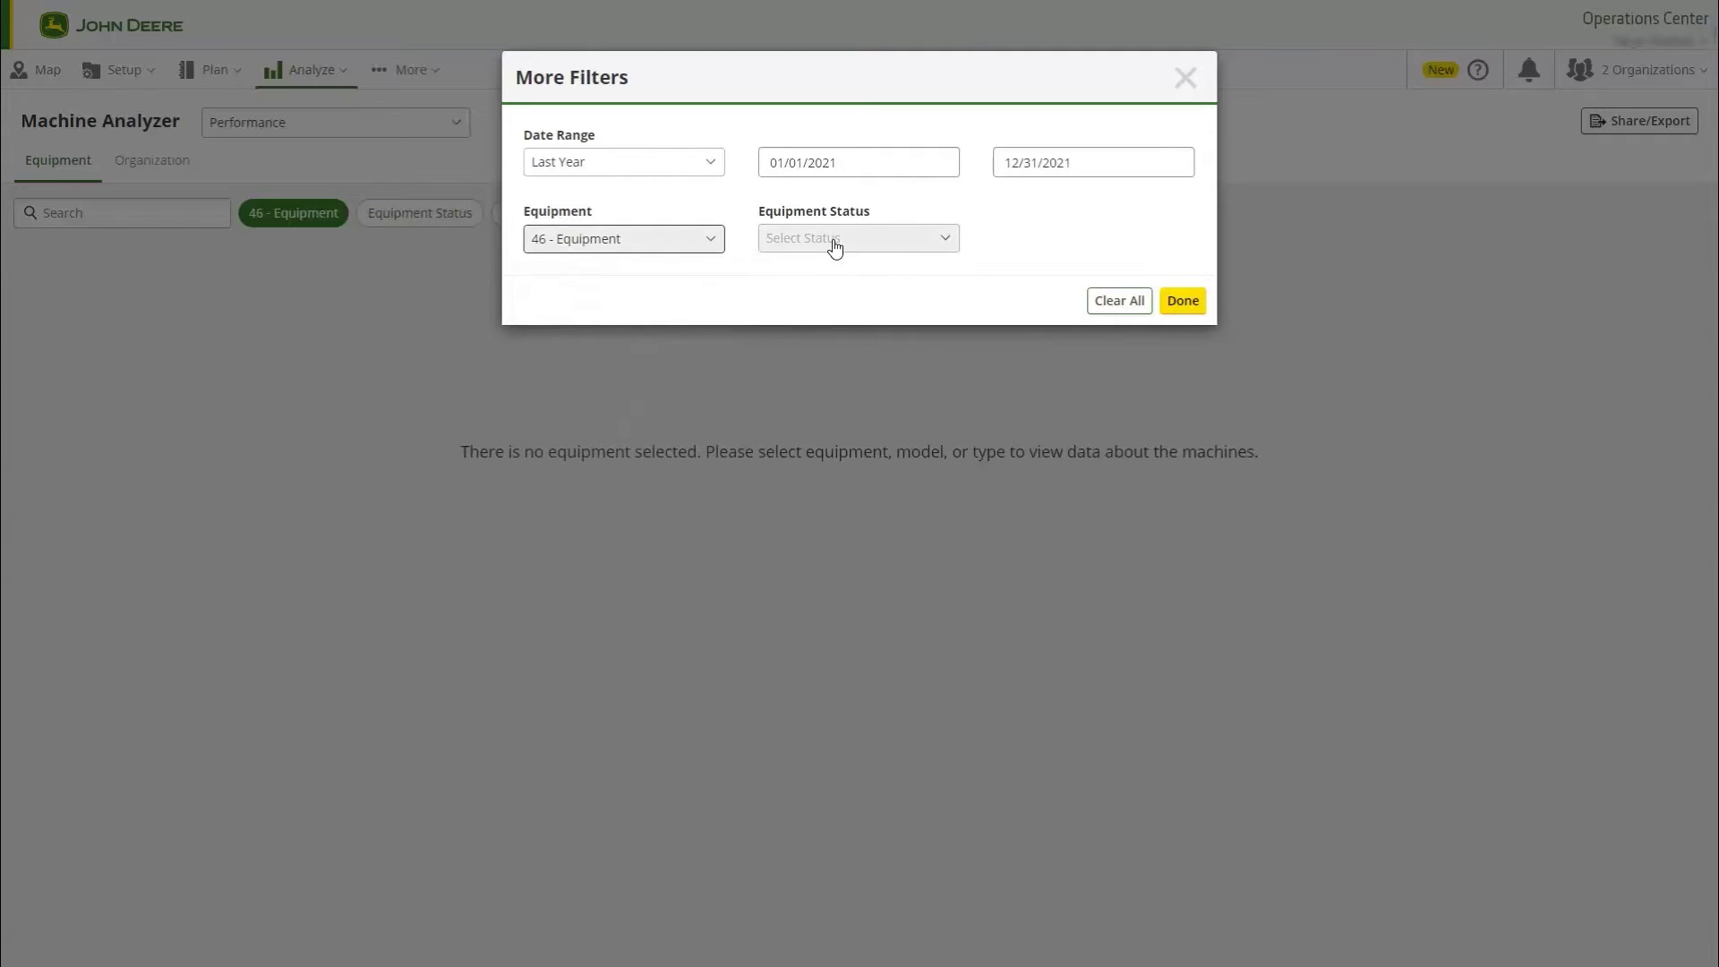
pyautogui.click(834, 246)
pyautogui.click(805, 303)
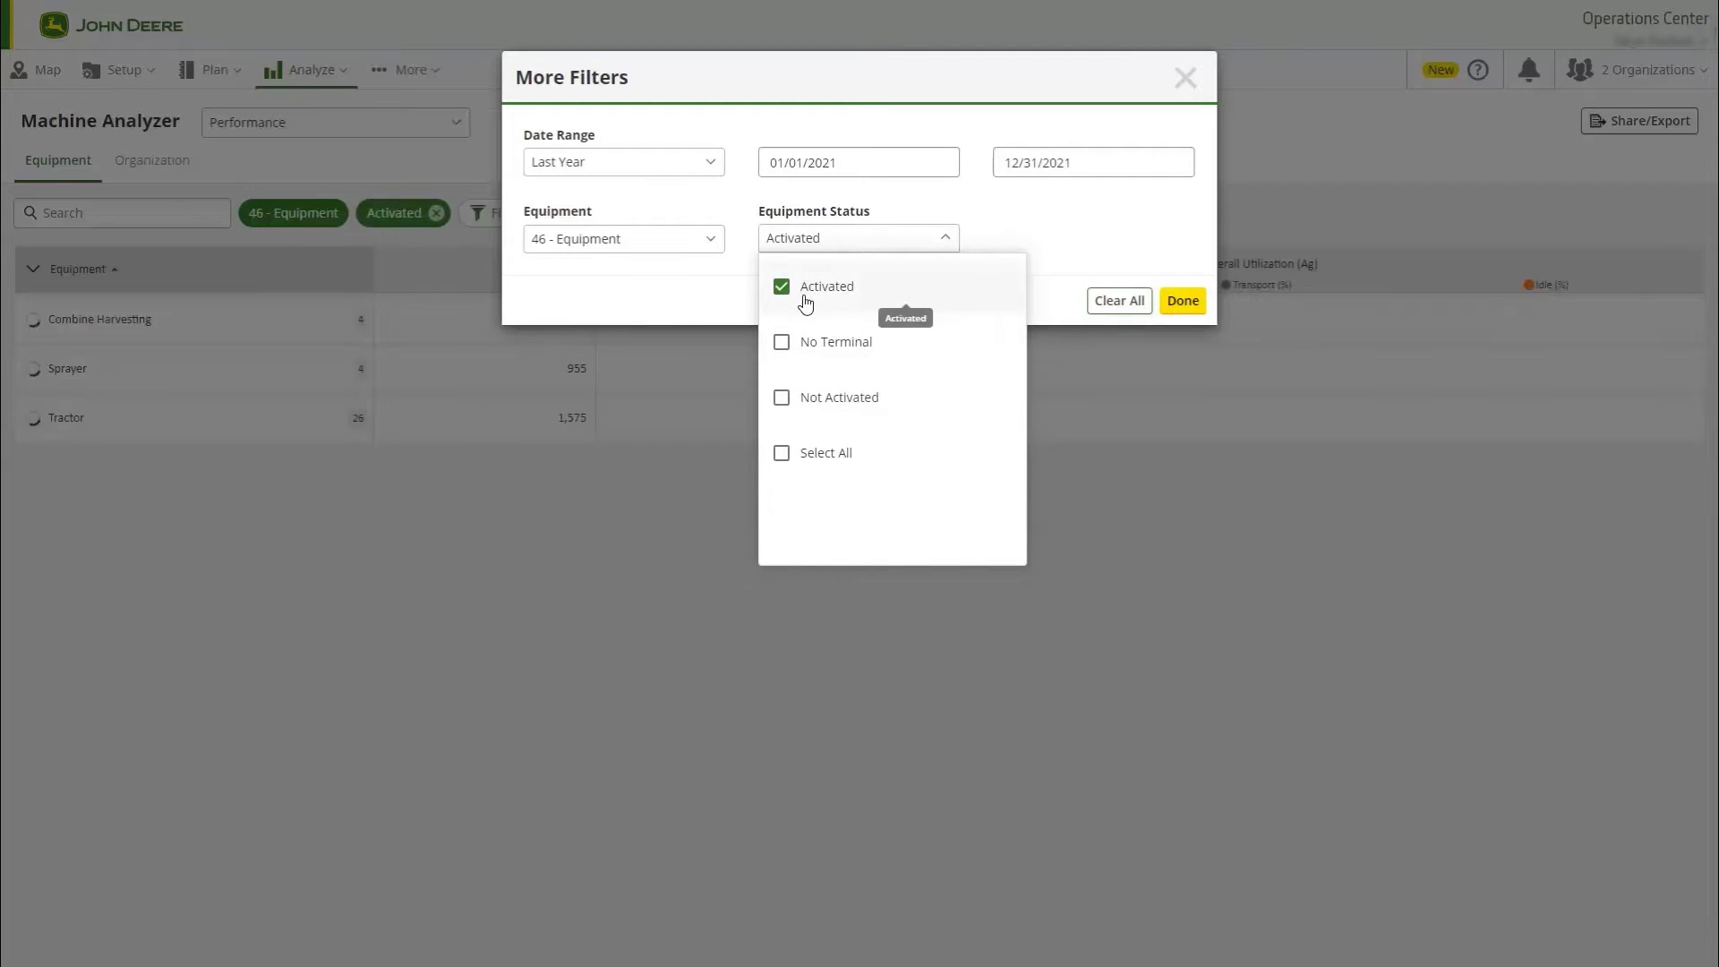
pyautogui.click(1023, 233)
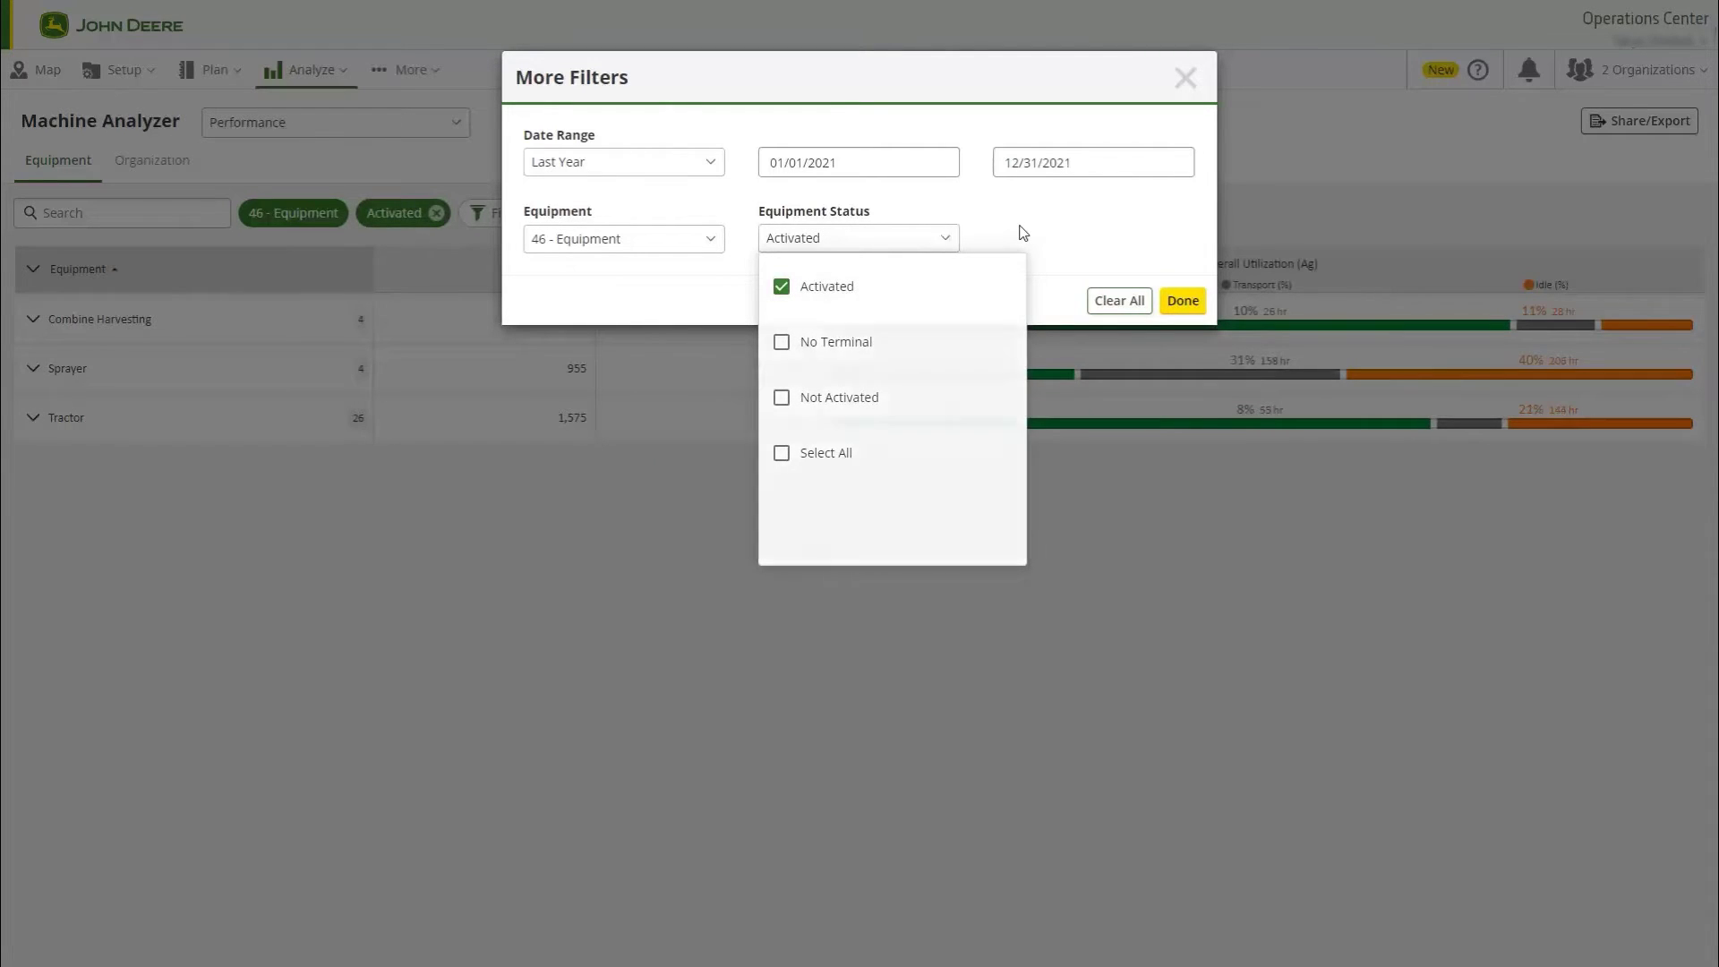
# - Apply the filters, then expand Combine Harvesting and its S790 row to list the individual machines
pyautogui.click(1182, 303)
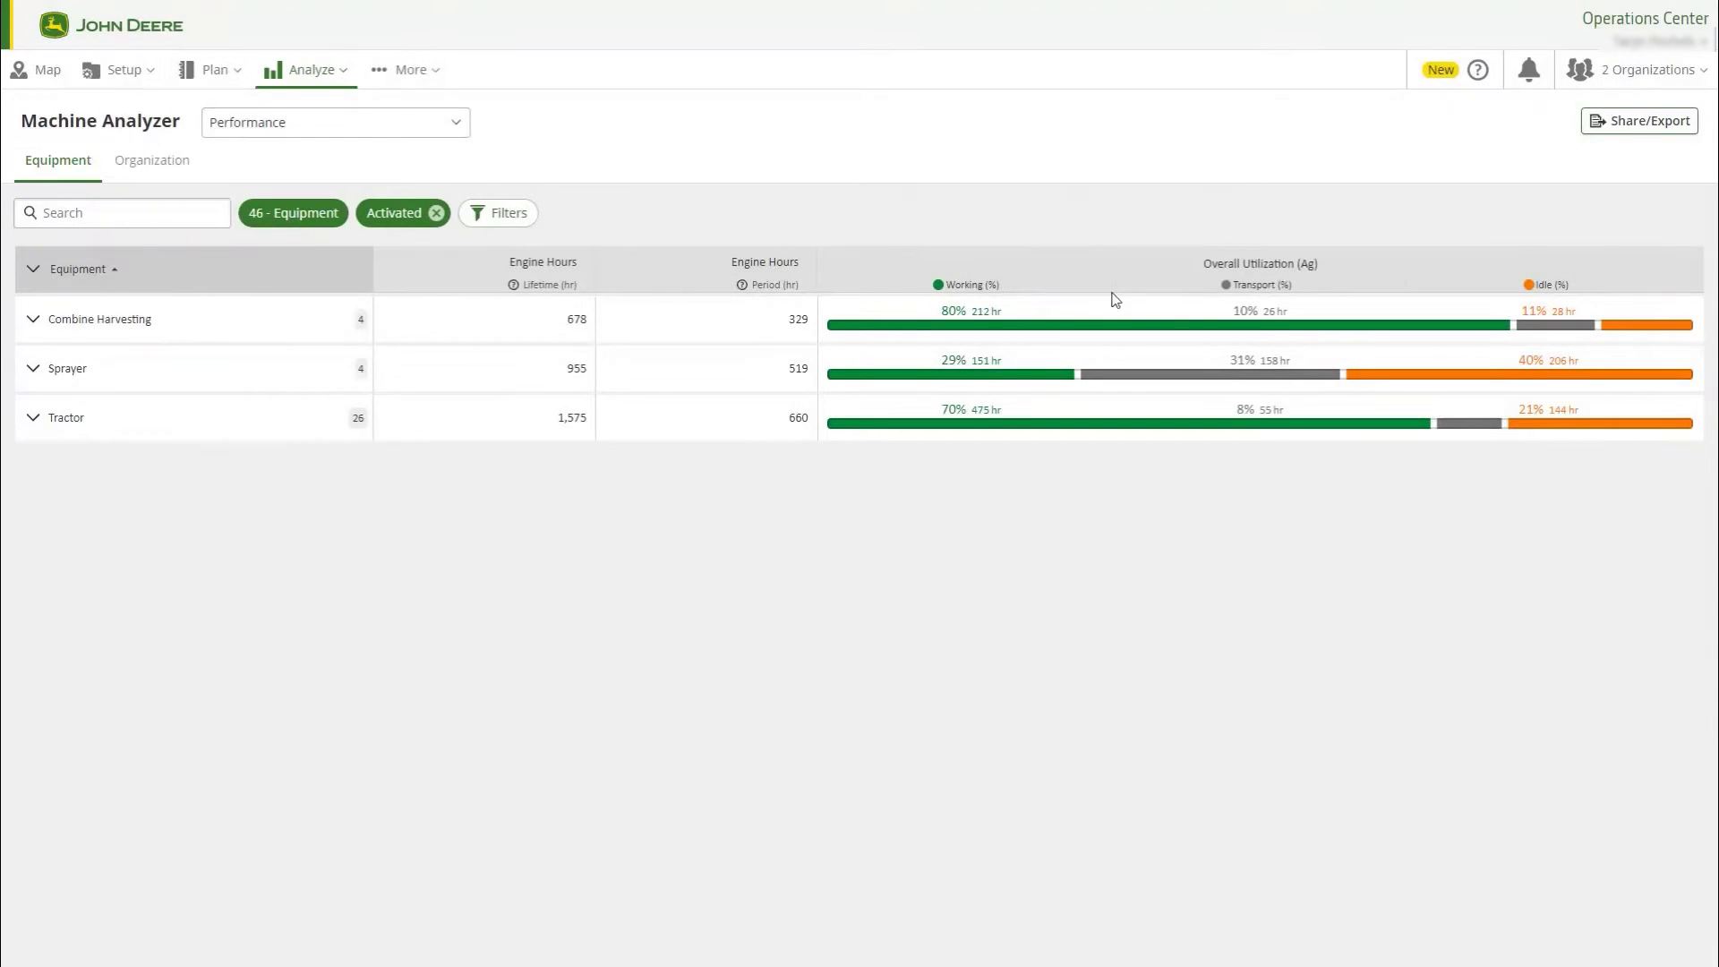
pyautogui.click(35, 323)
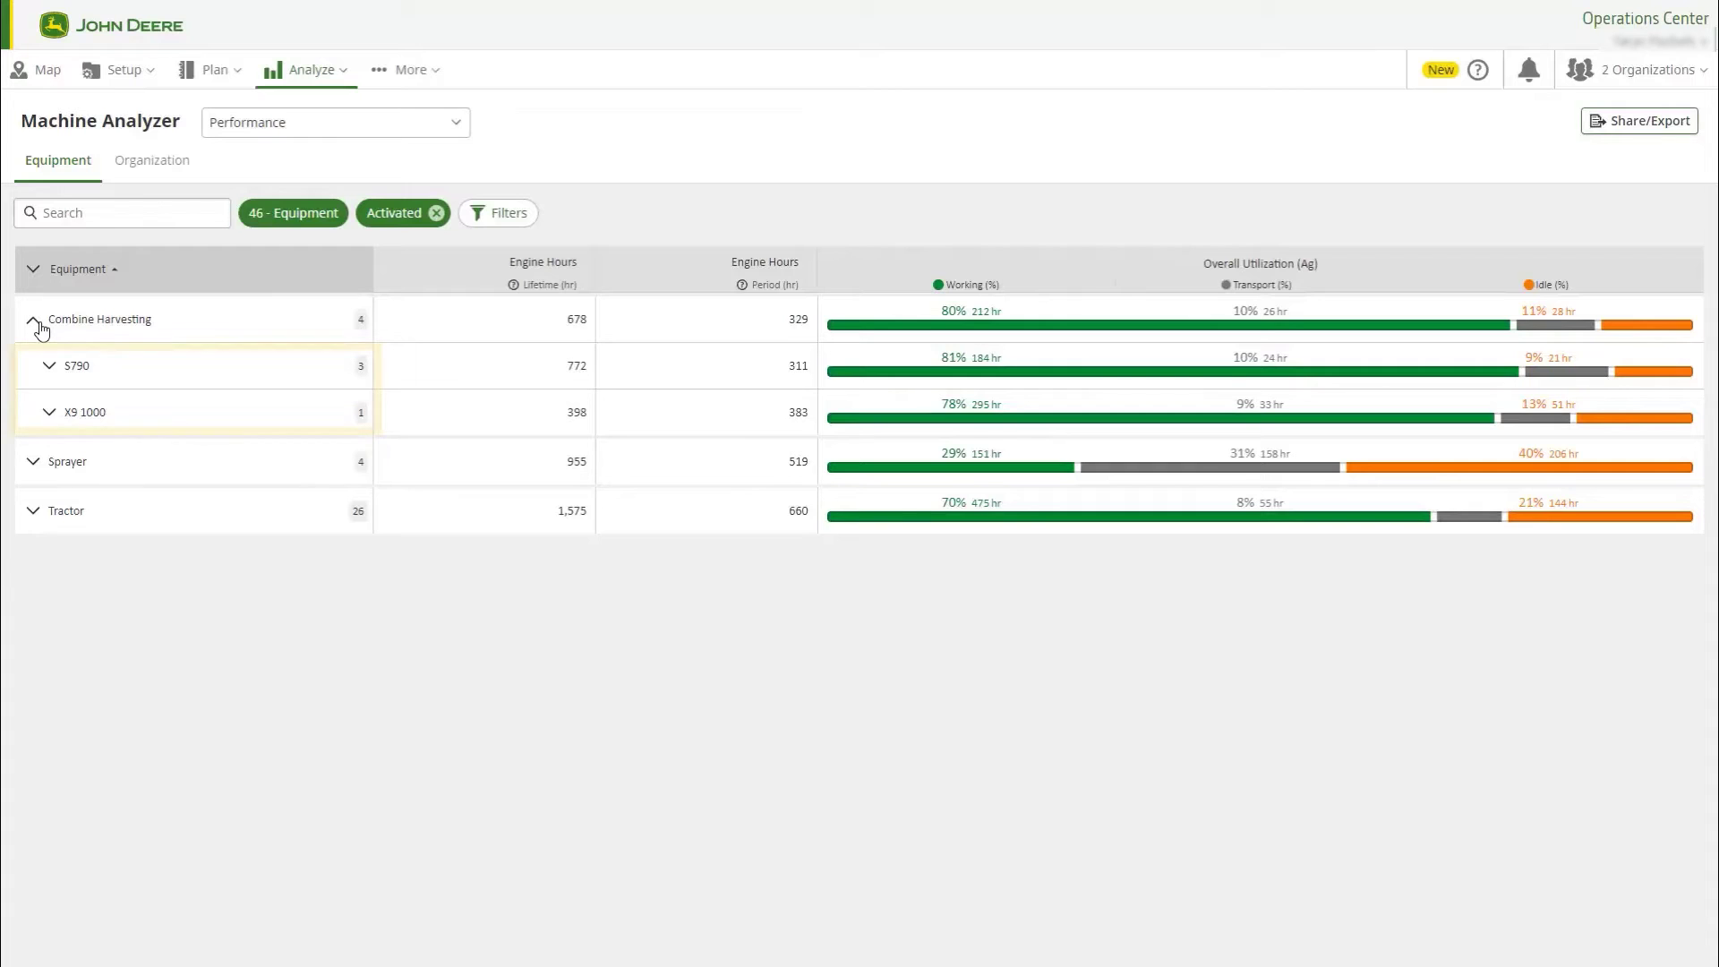
pyautogui.click(51, 373)
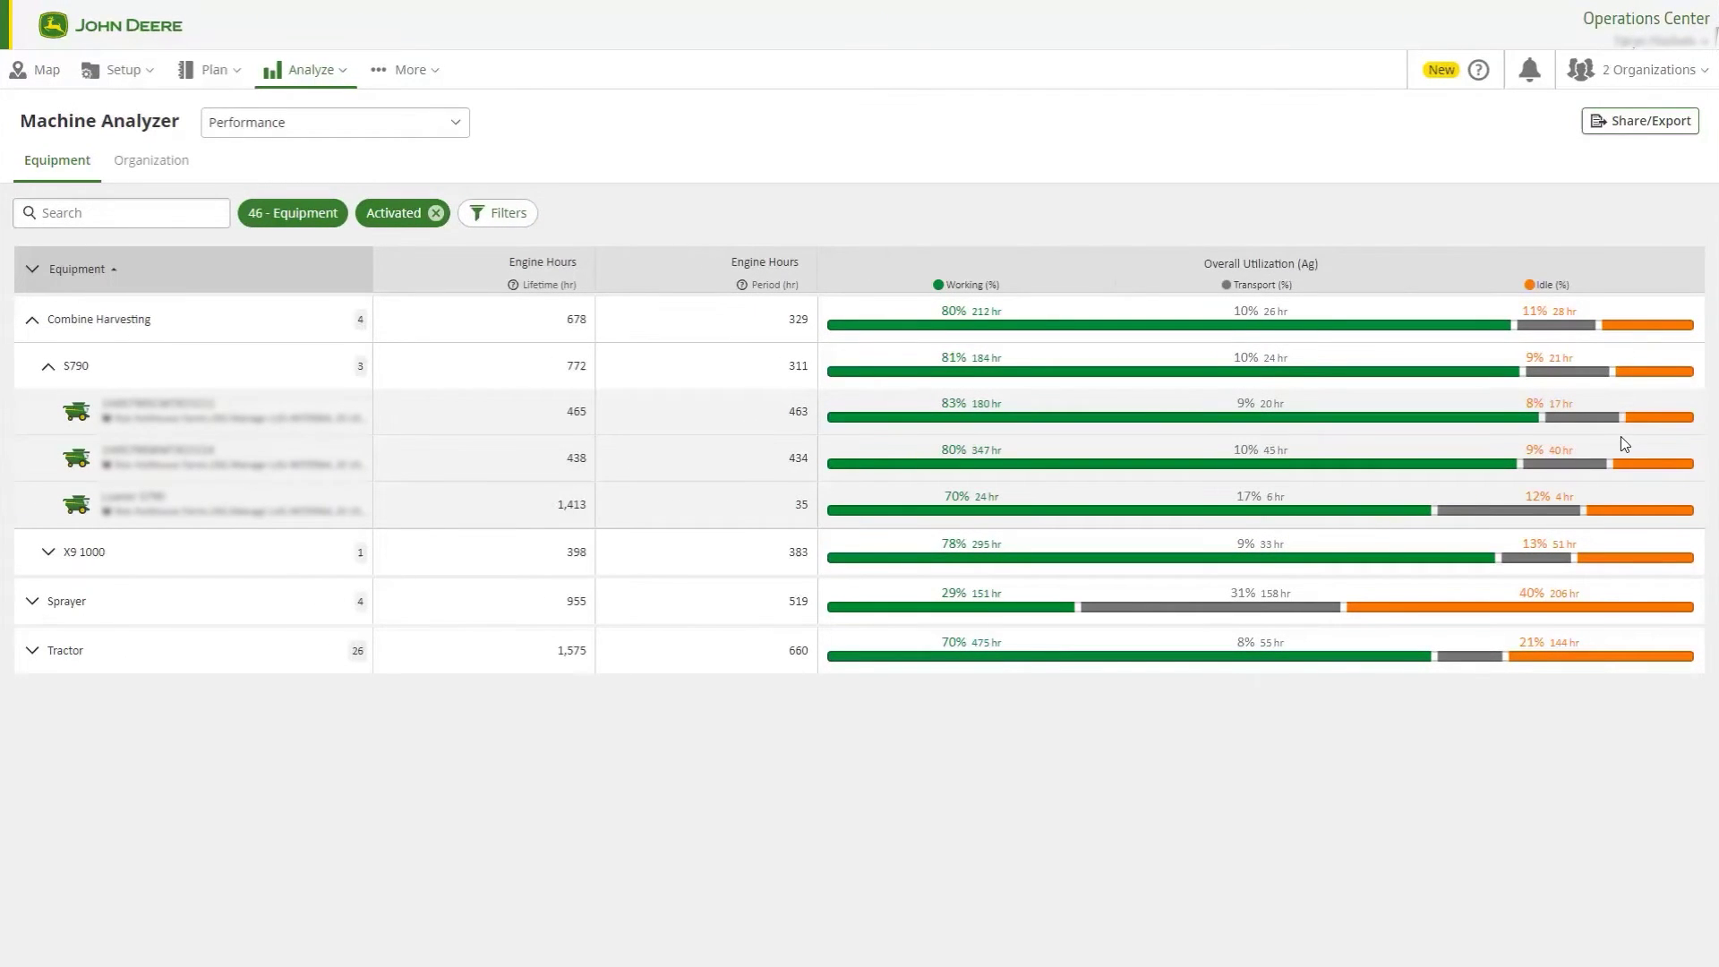
# - Select Fuel Usage from the saved views list
pyautogui.click(456, 122)
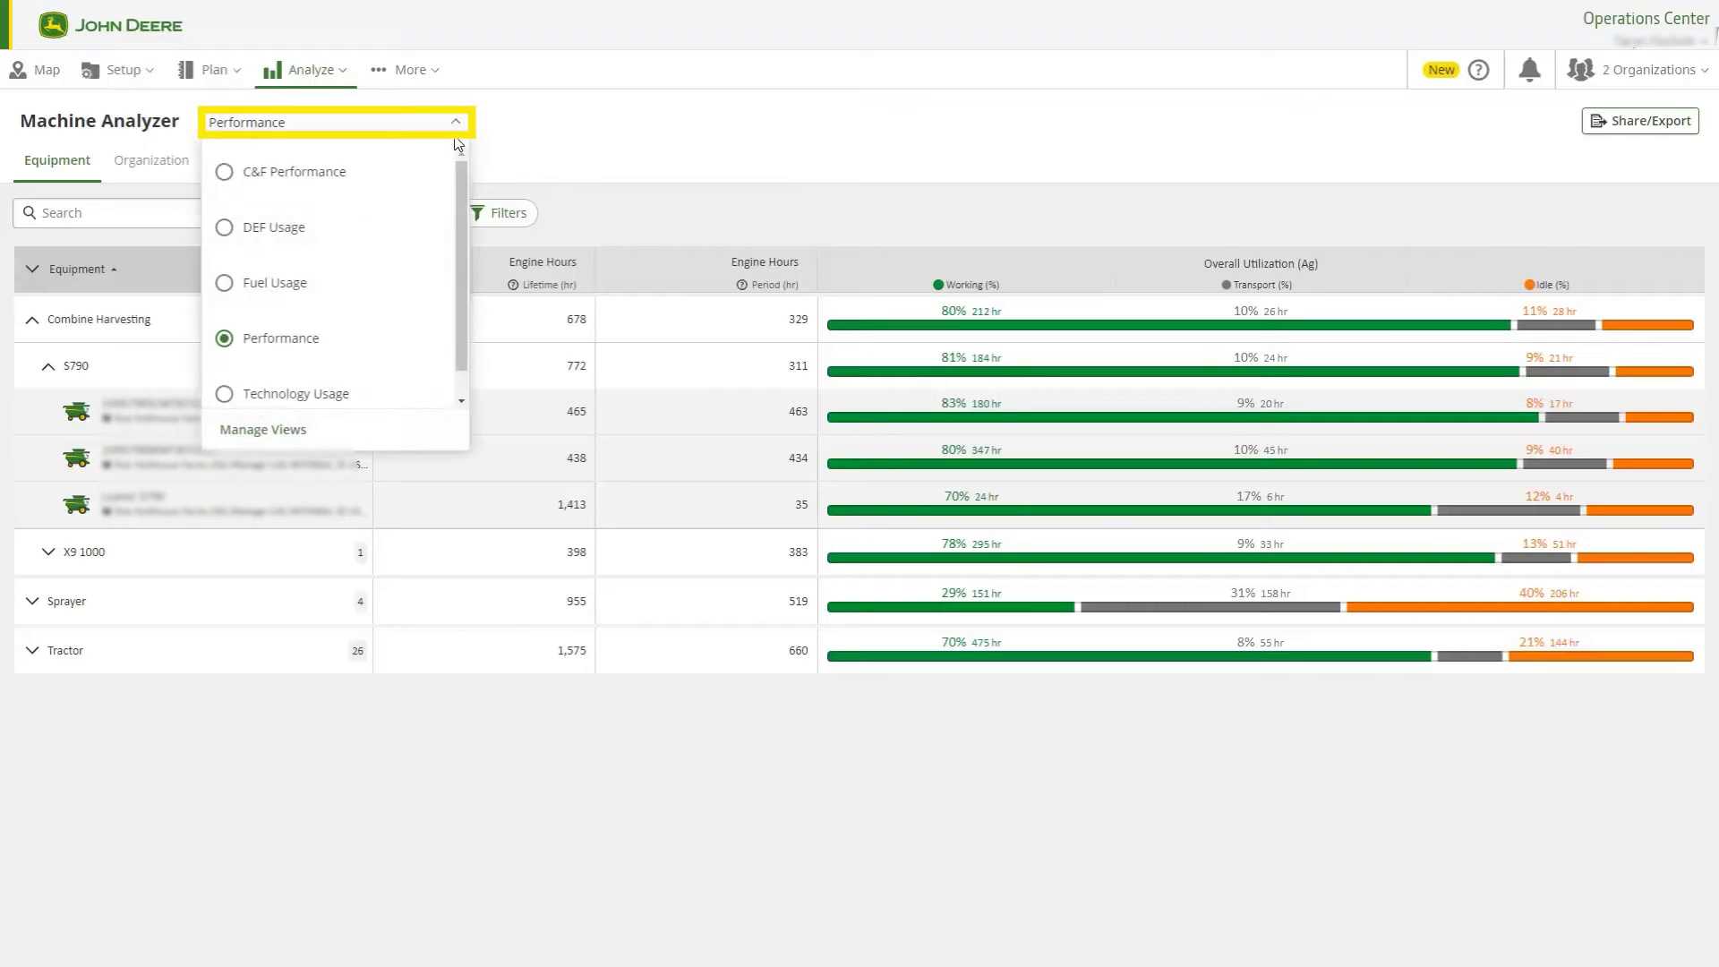
pyautogui.click(381, 290)
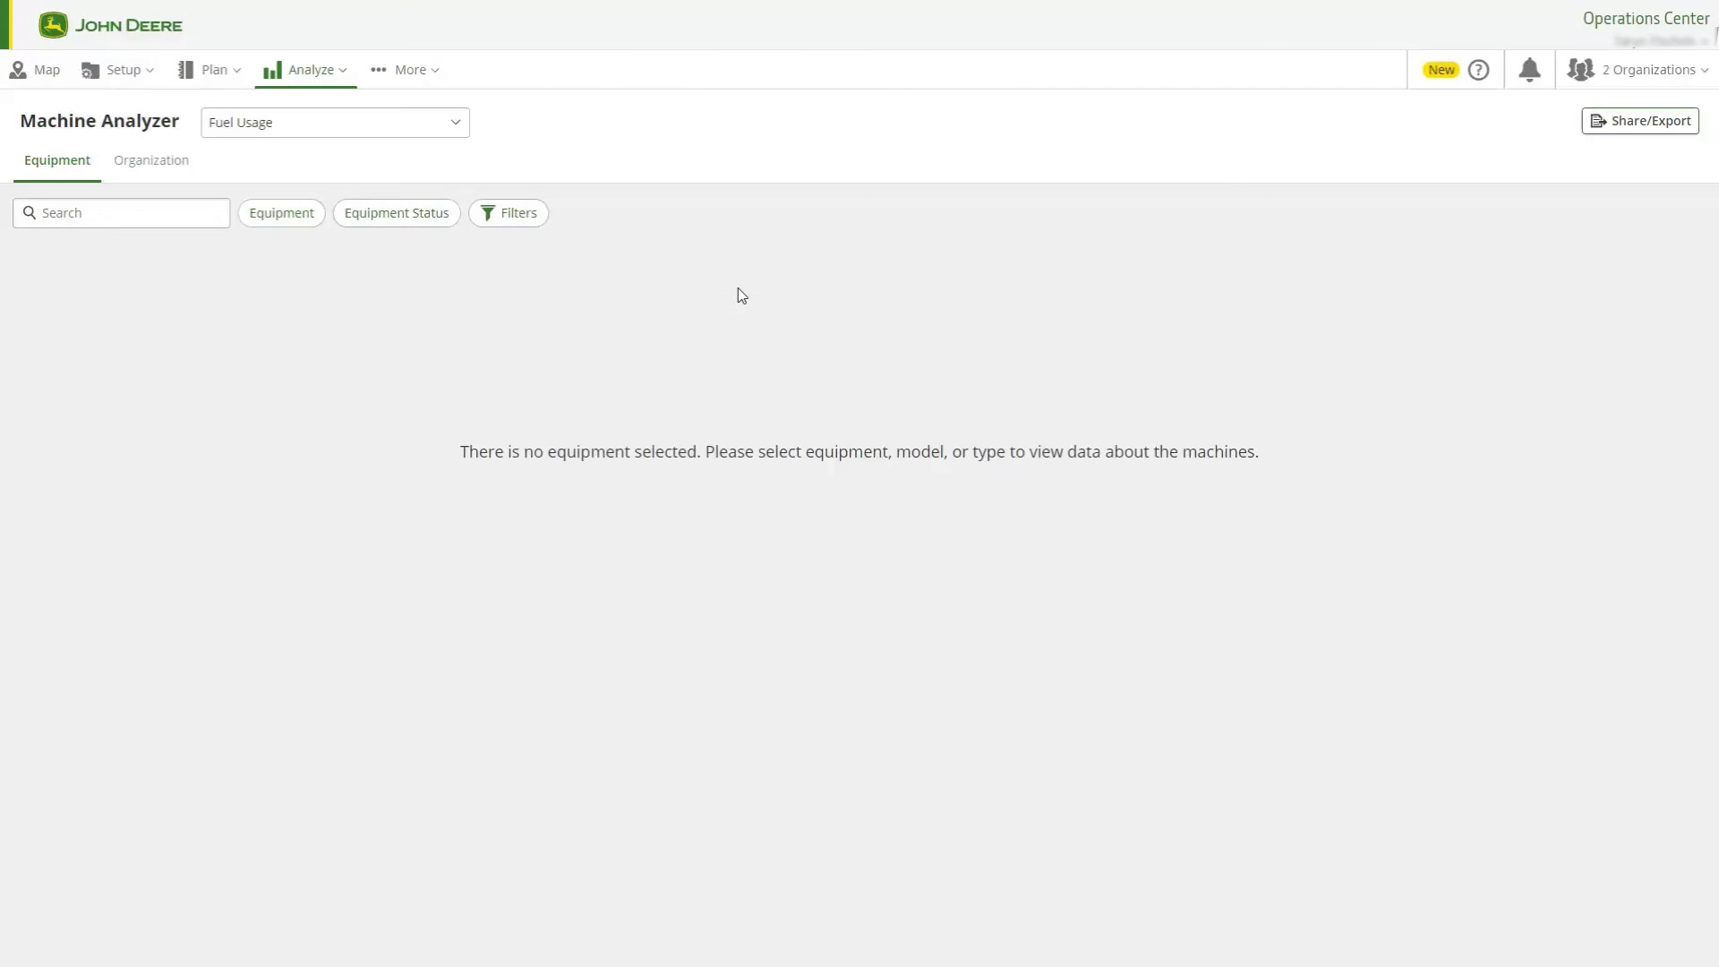
# - Start creating a new view through Manage Views
pyautogui.click(466, 139)
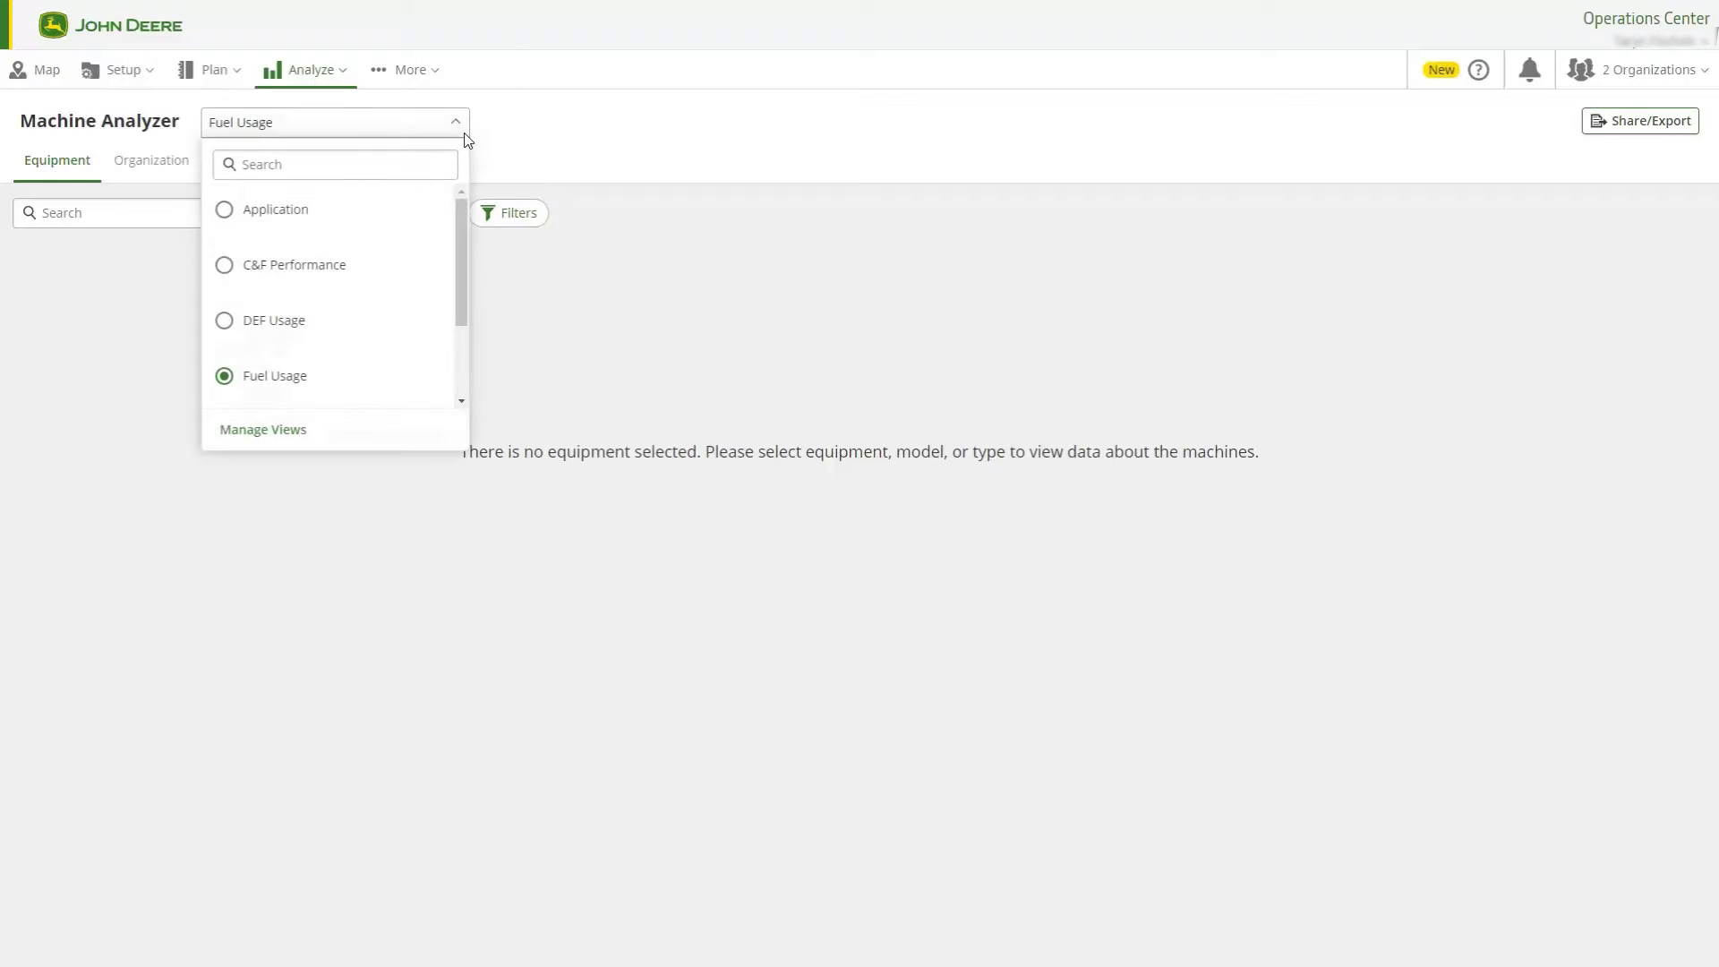
pyautogui.click(298, 436)
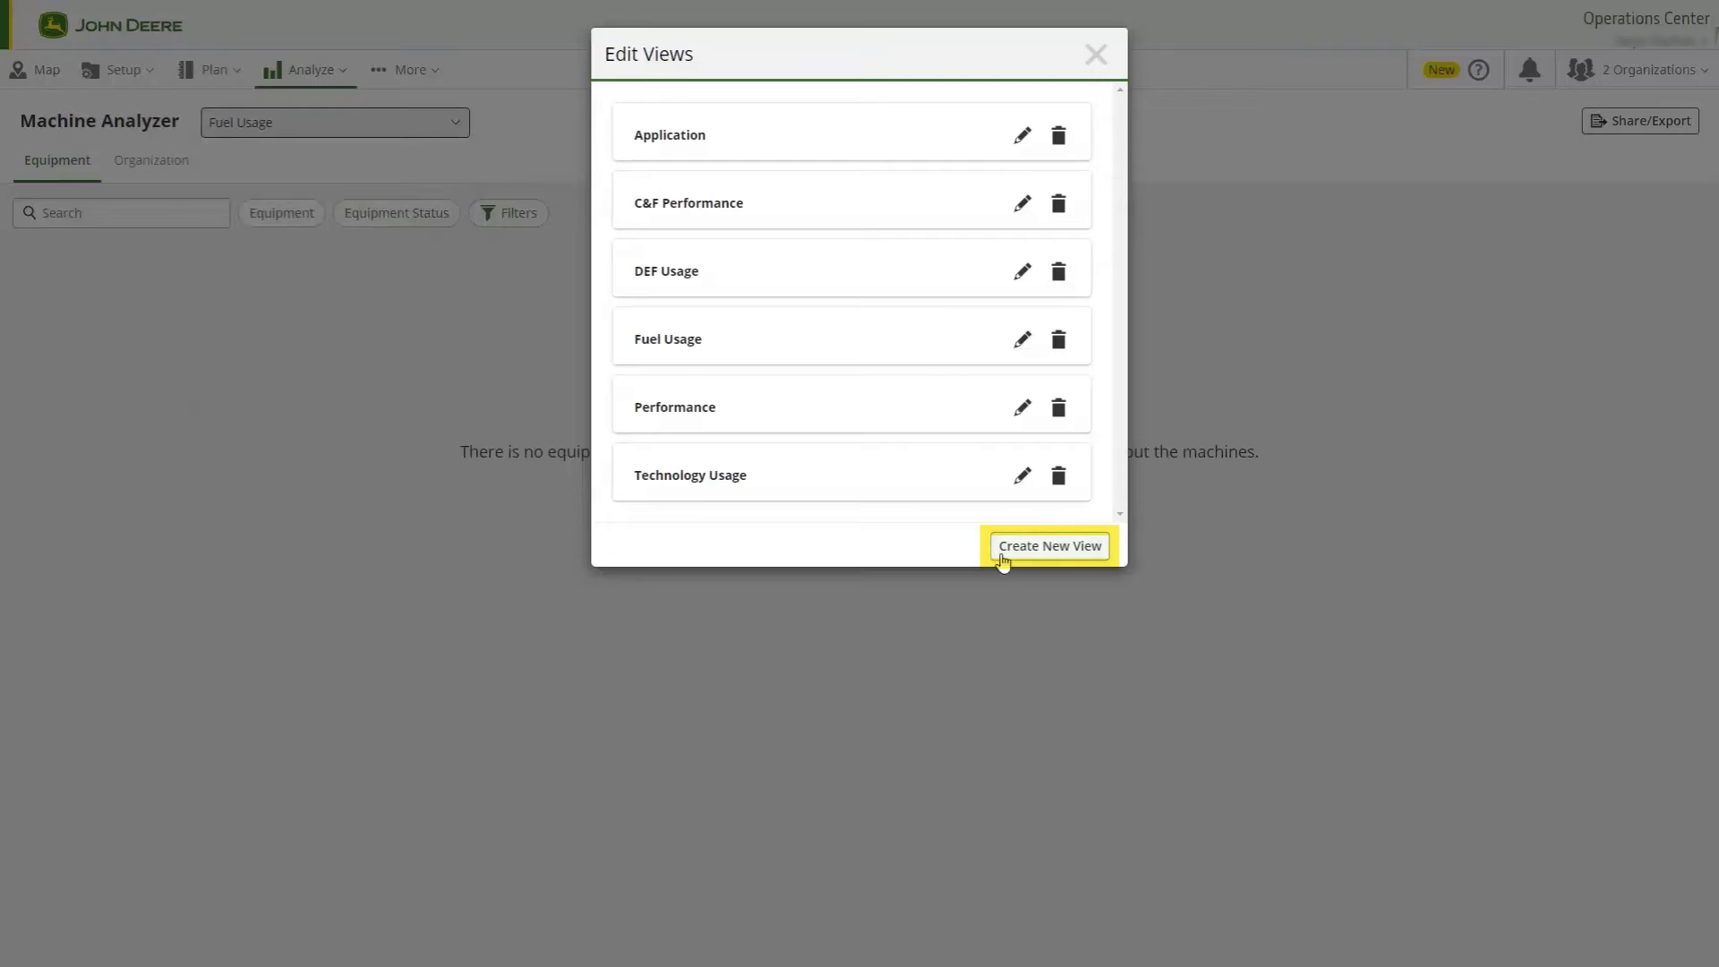
pyautogui.click(1055, 552)
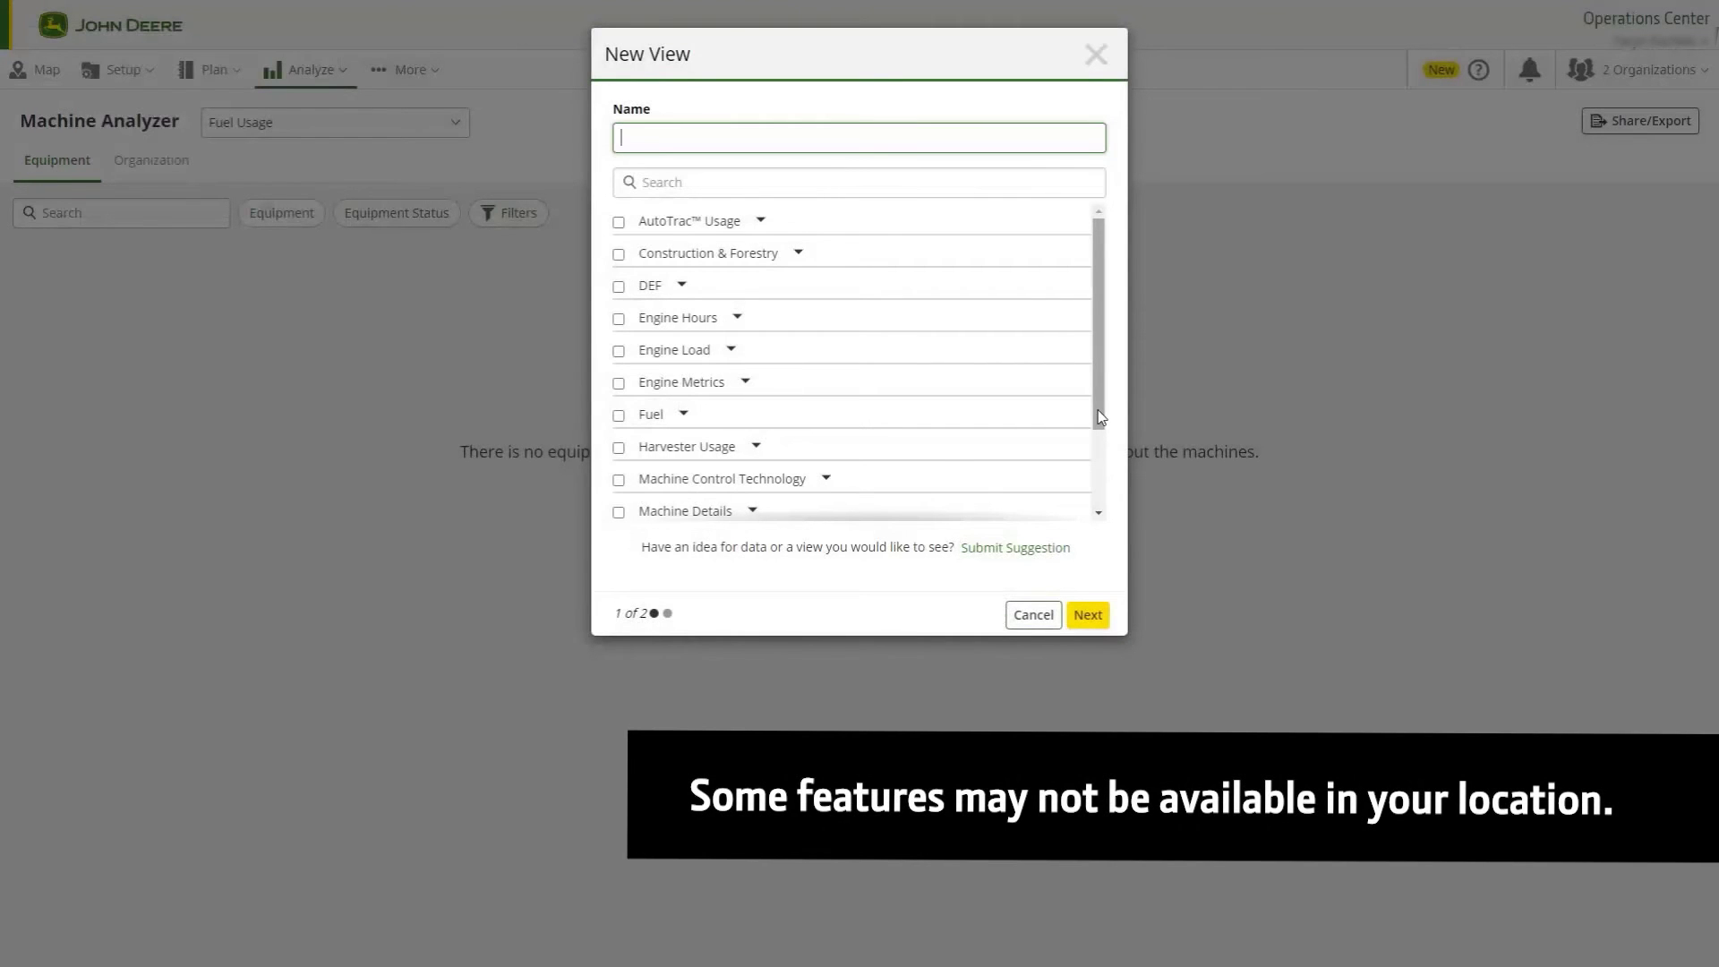
pyautogui.moveTo(1105, 224); pyautogui.dragTo(1057, 224)
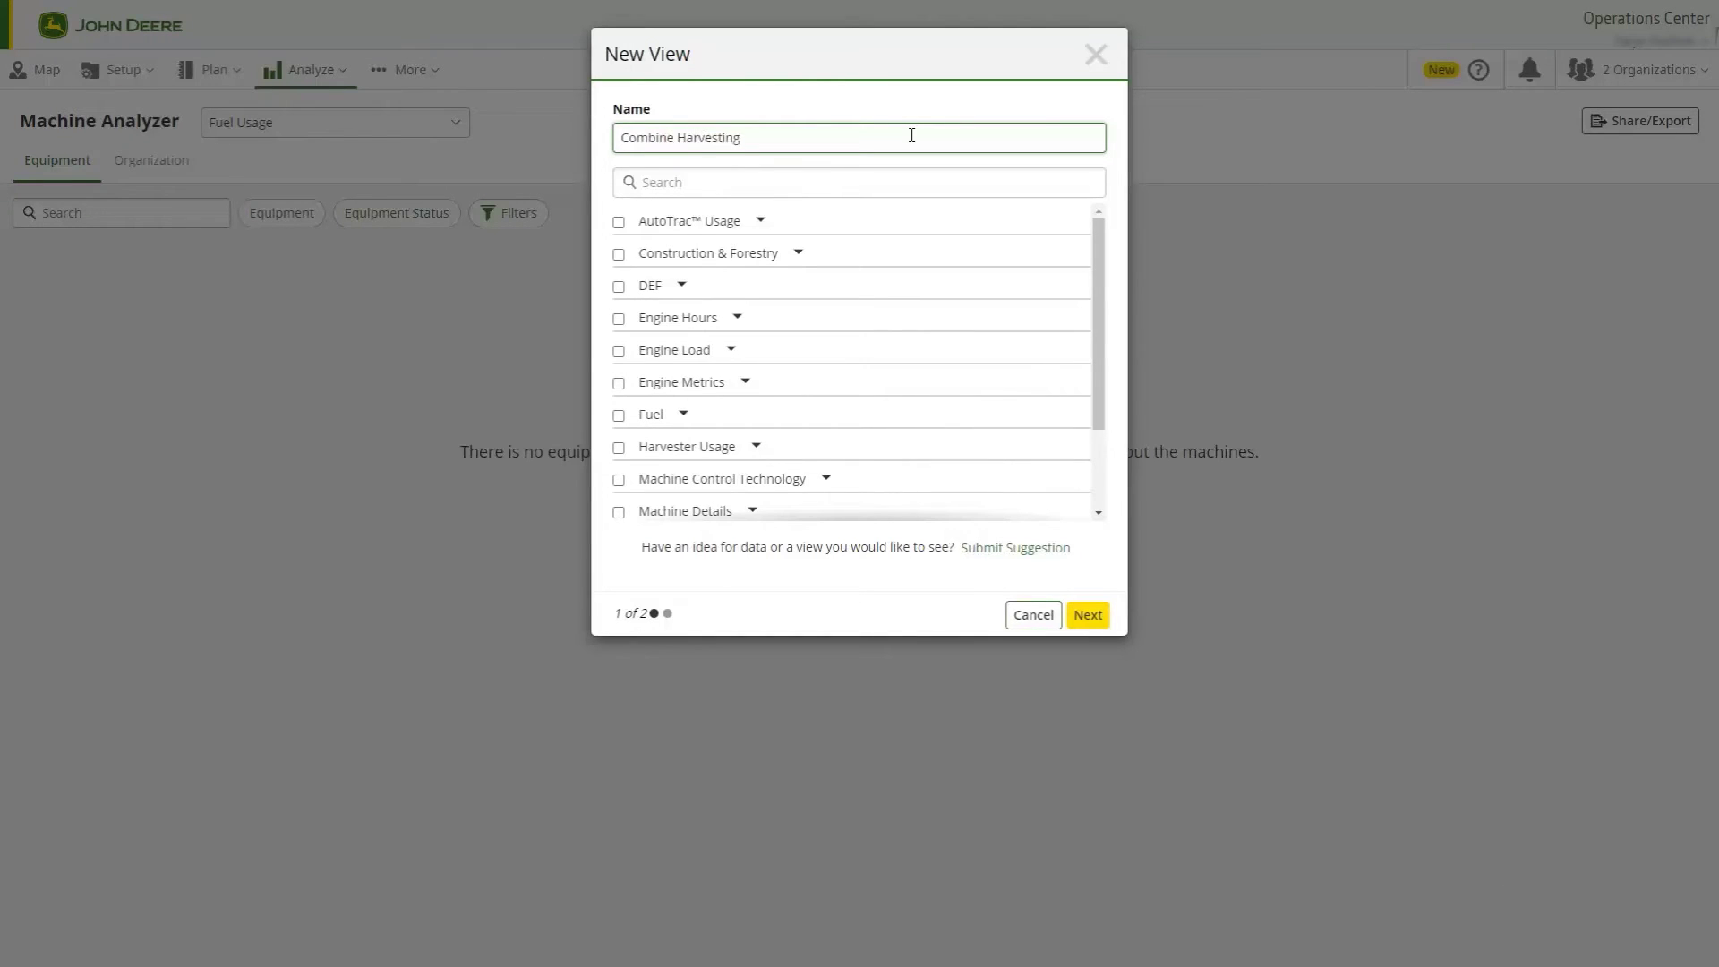
# - Search 'average ground' and add Avg Ground Speed Harvesting (mi/hr) to the view
pyautogui.click(882, 179)
pyautogui.write('average ground')
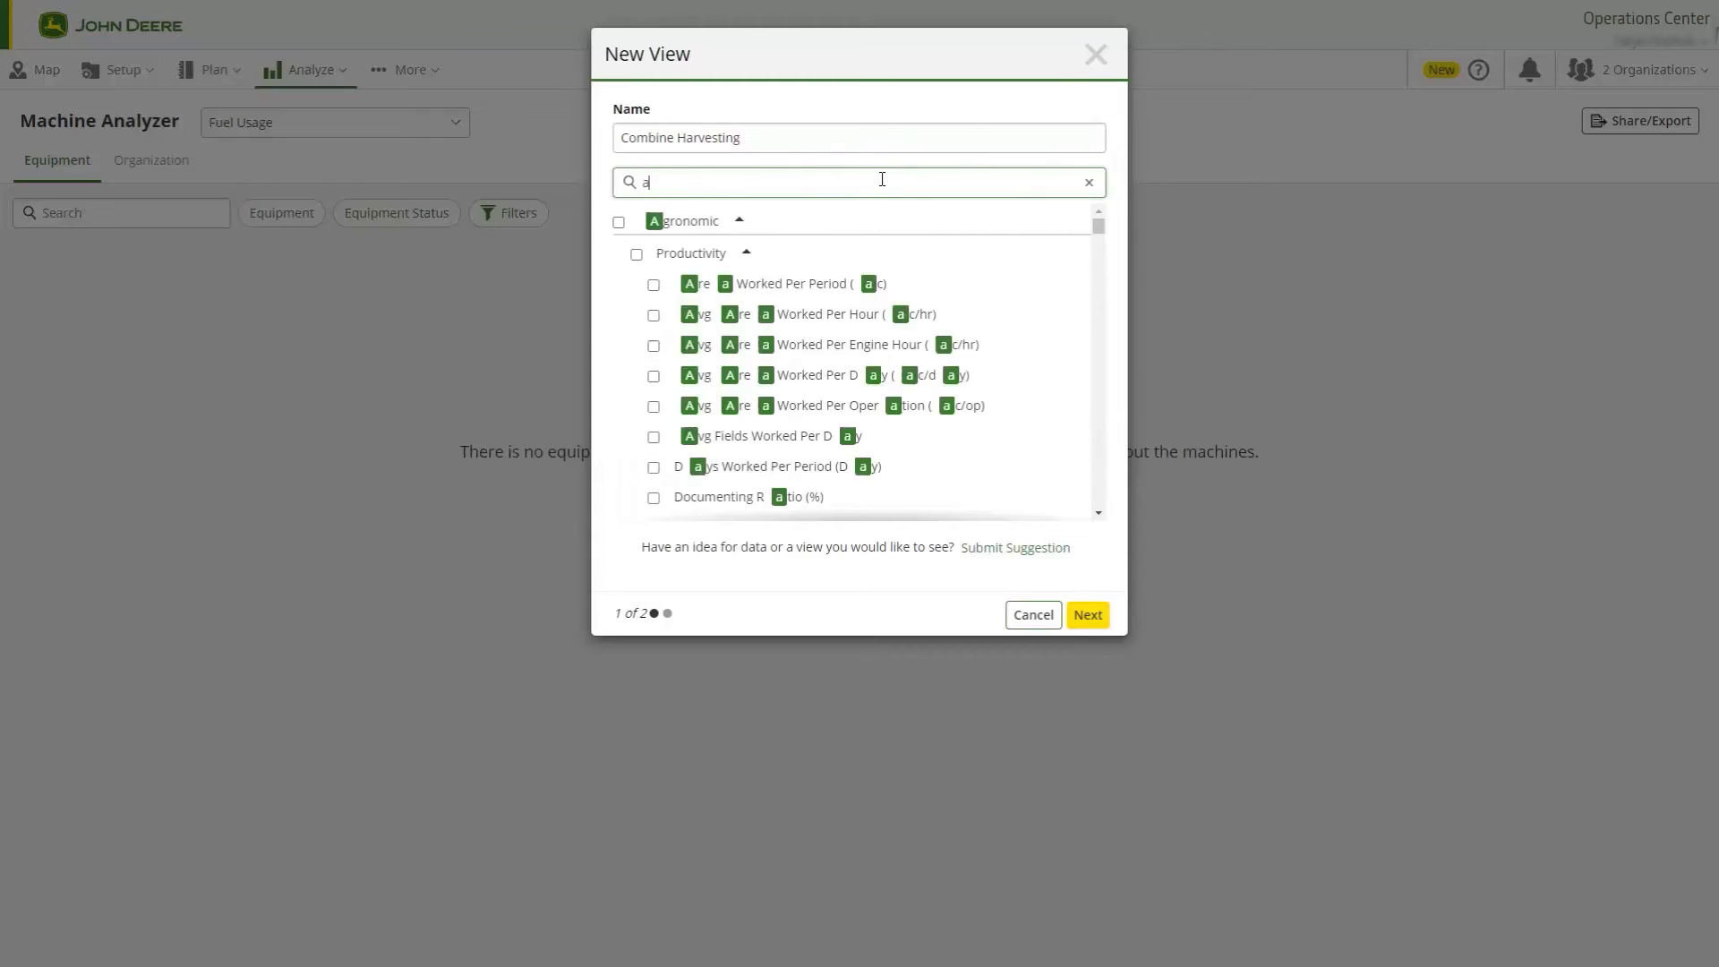
pyautogui.click(756, 221)
pyautogui.click(729, 254)
pyautogui.click(847, 285)
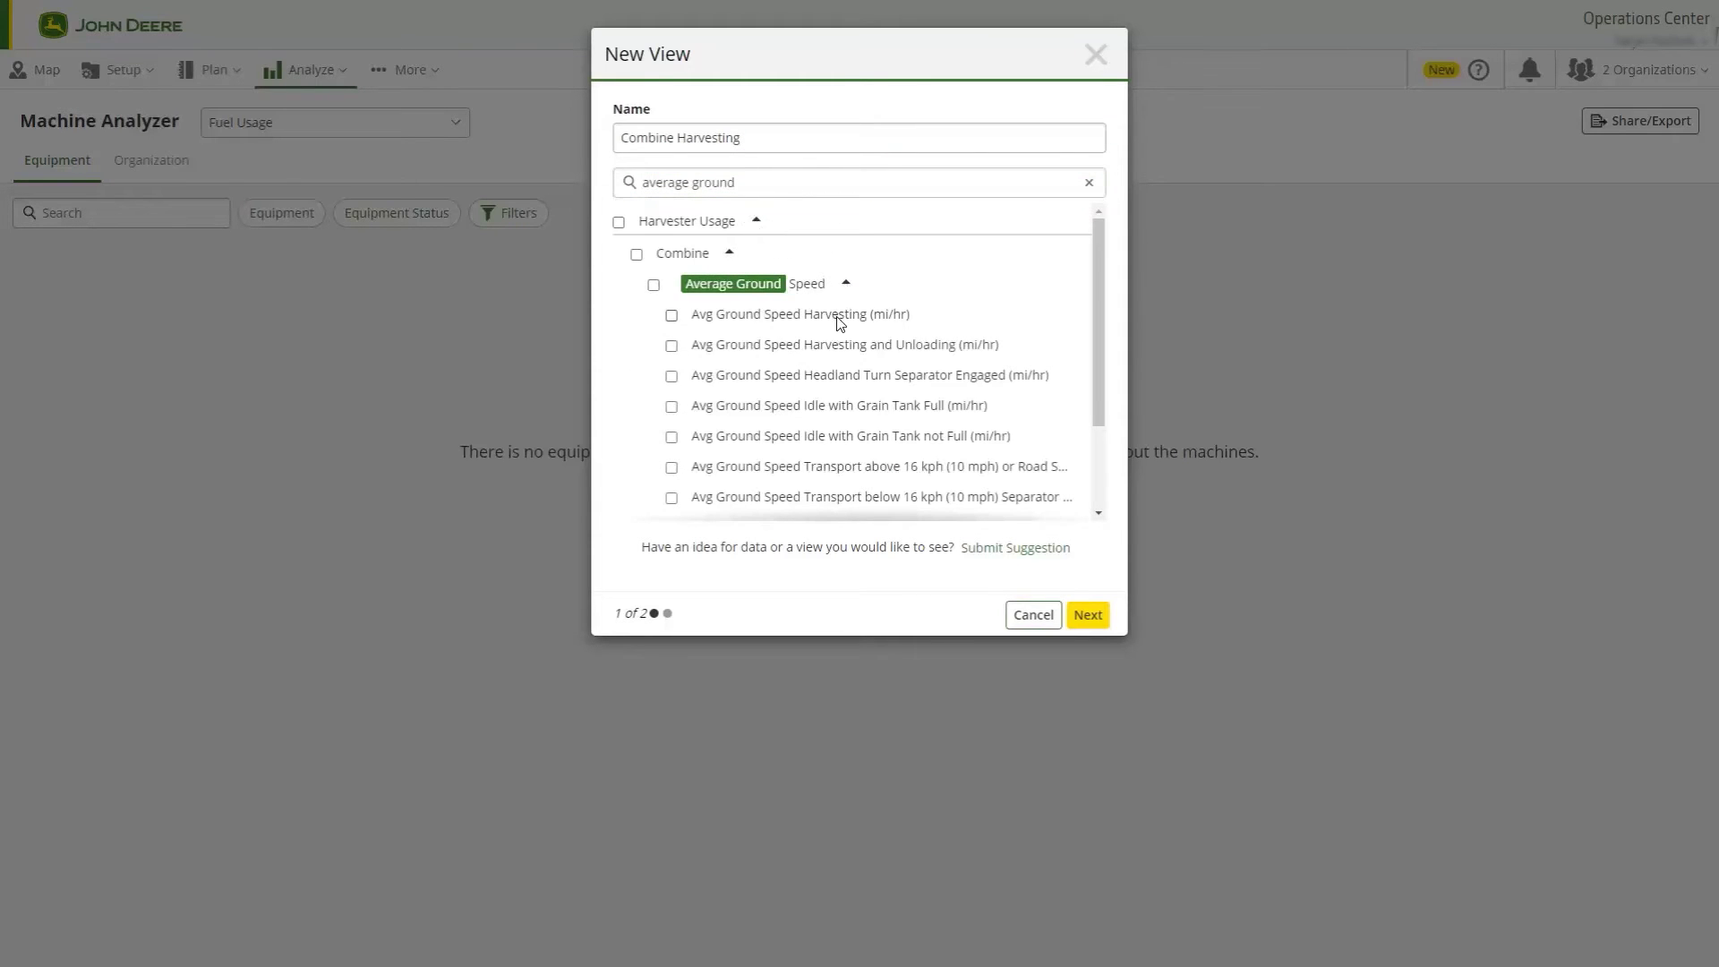
pyautogui.click(826, 315)
# - Search 'Engine load' and add Avg Engine Load Factor Harvesting (%)
pyautogui.click(753, 182)
pyautogui.hotkey('ctrl', 'a')
pyautogui.write('Engine')
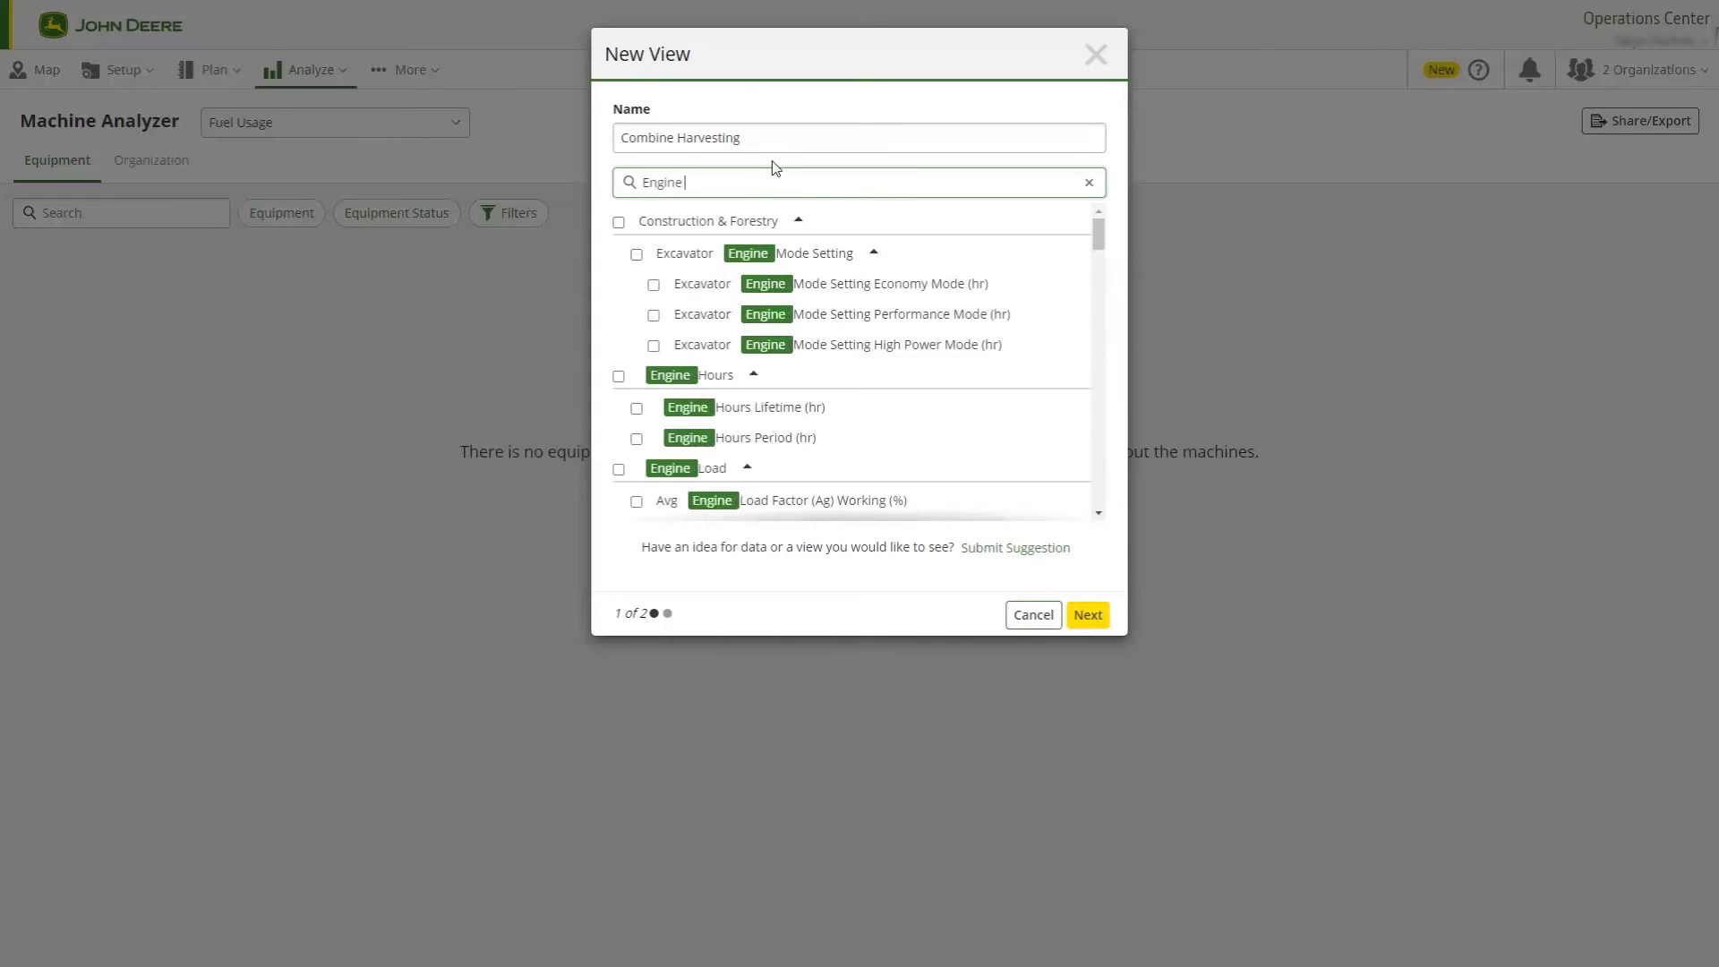
pyautogui.write(' load')
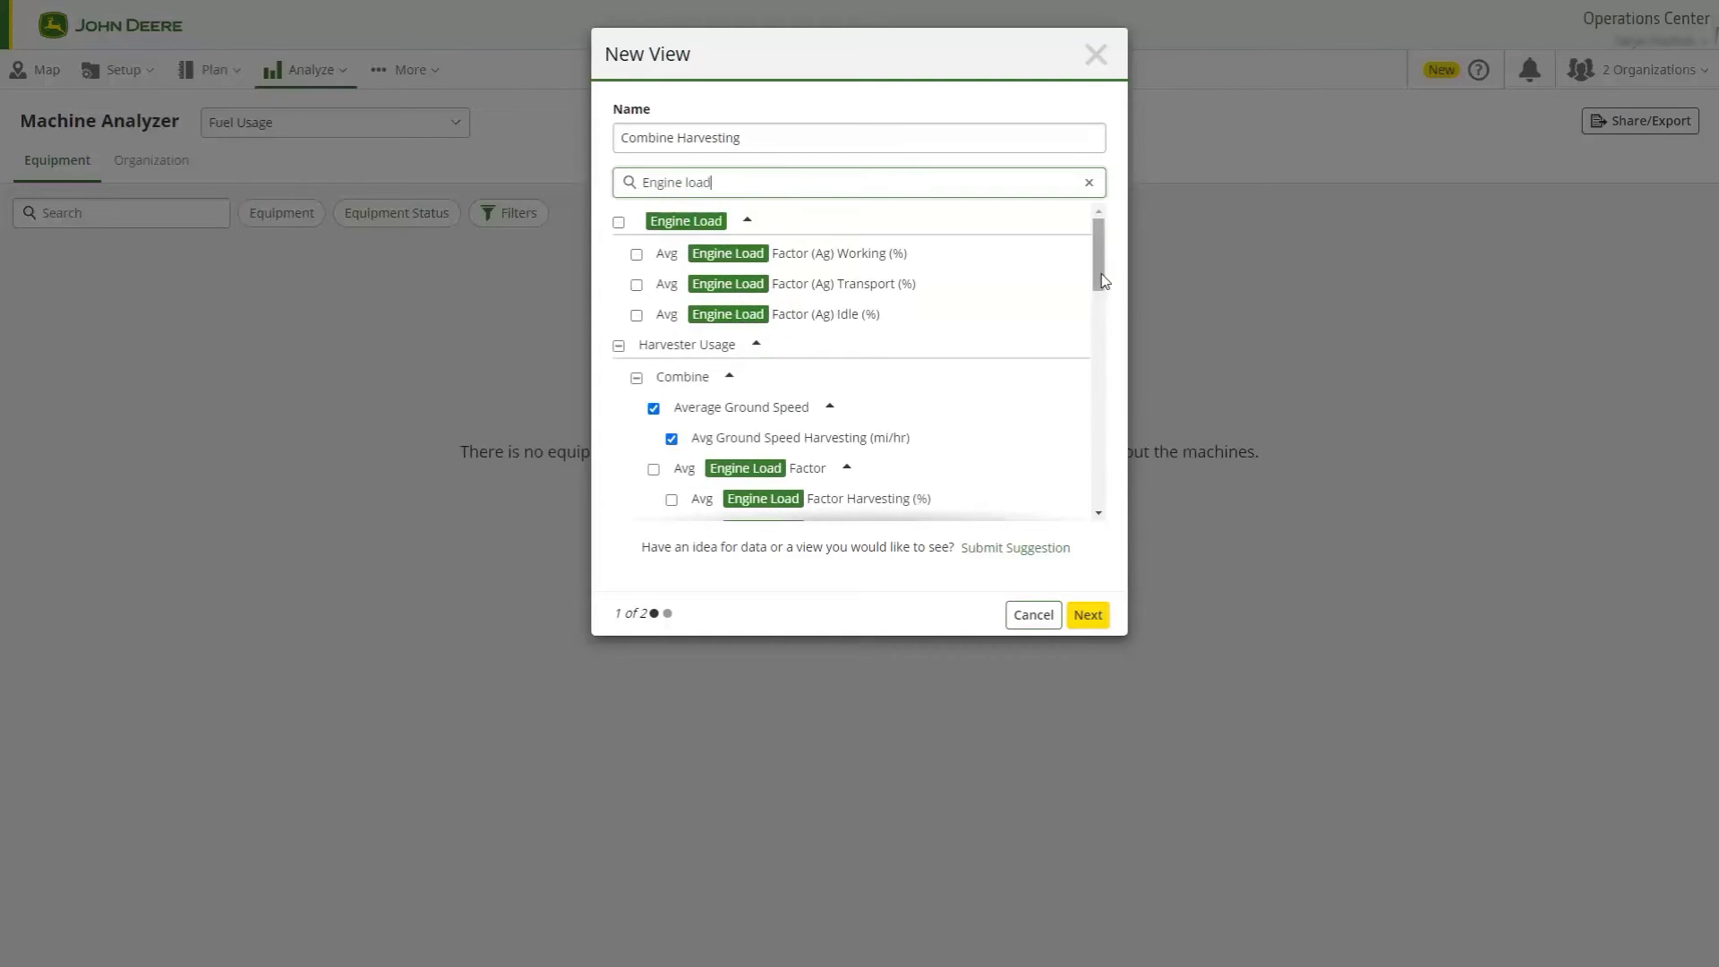
pyautogui.scroll(-2, 1104, 281)
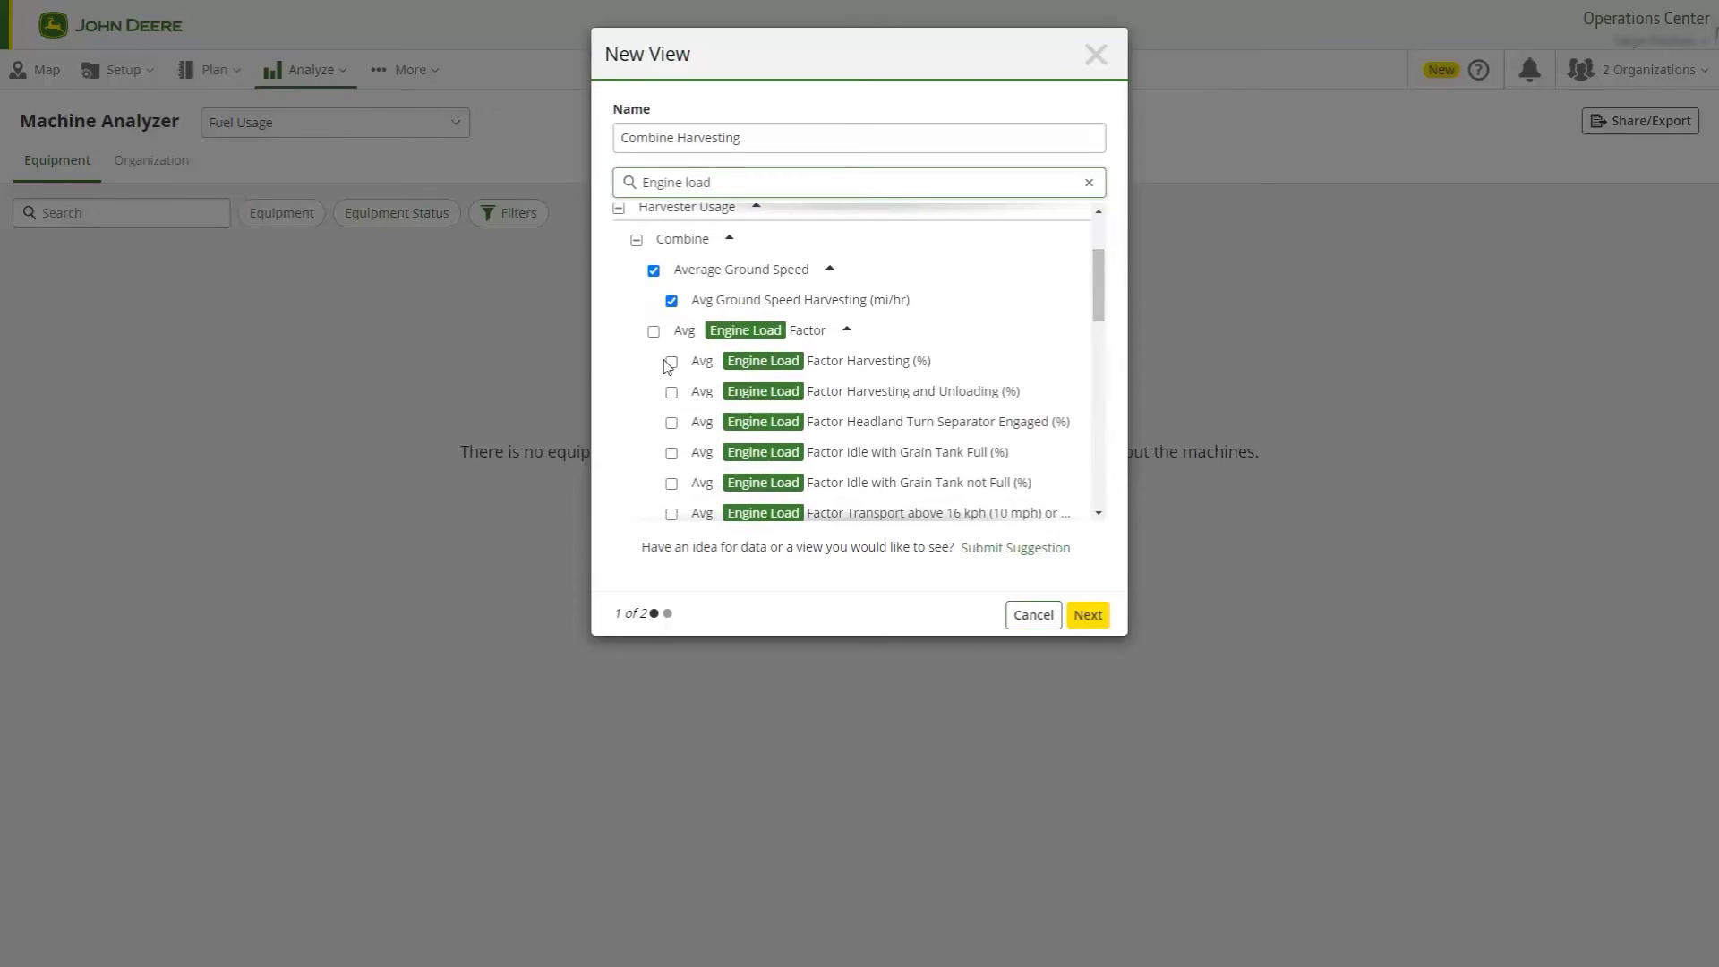
pyautogui.click(670, 363)
# - Search 'Precisio' and add Active Yield On (%) and Auto Maintain On (%)
pyautogui.click(961, 195)
pyautogui.moveTo(674, 186); pyautogui.dragTo(638, 185)
pyautogui.write('Precision')
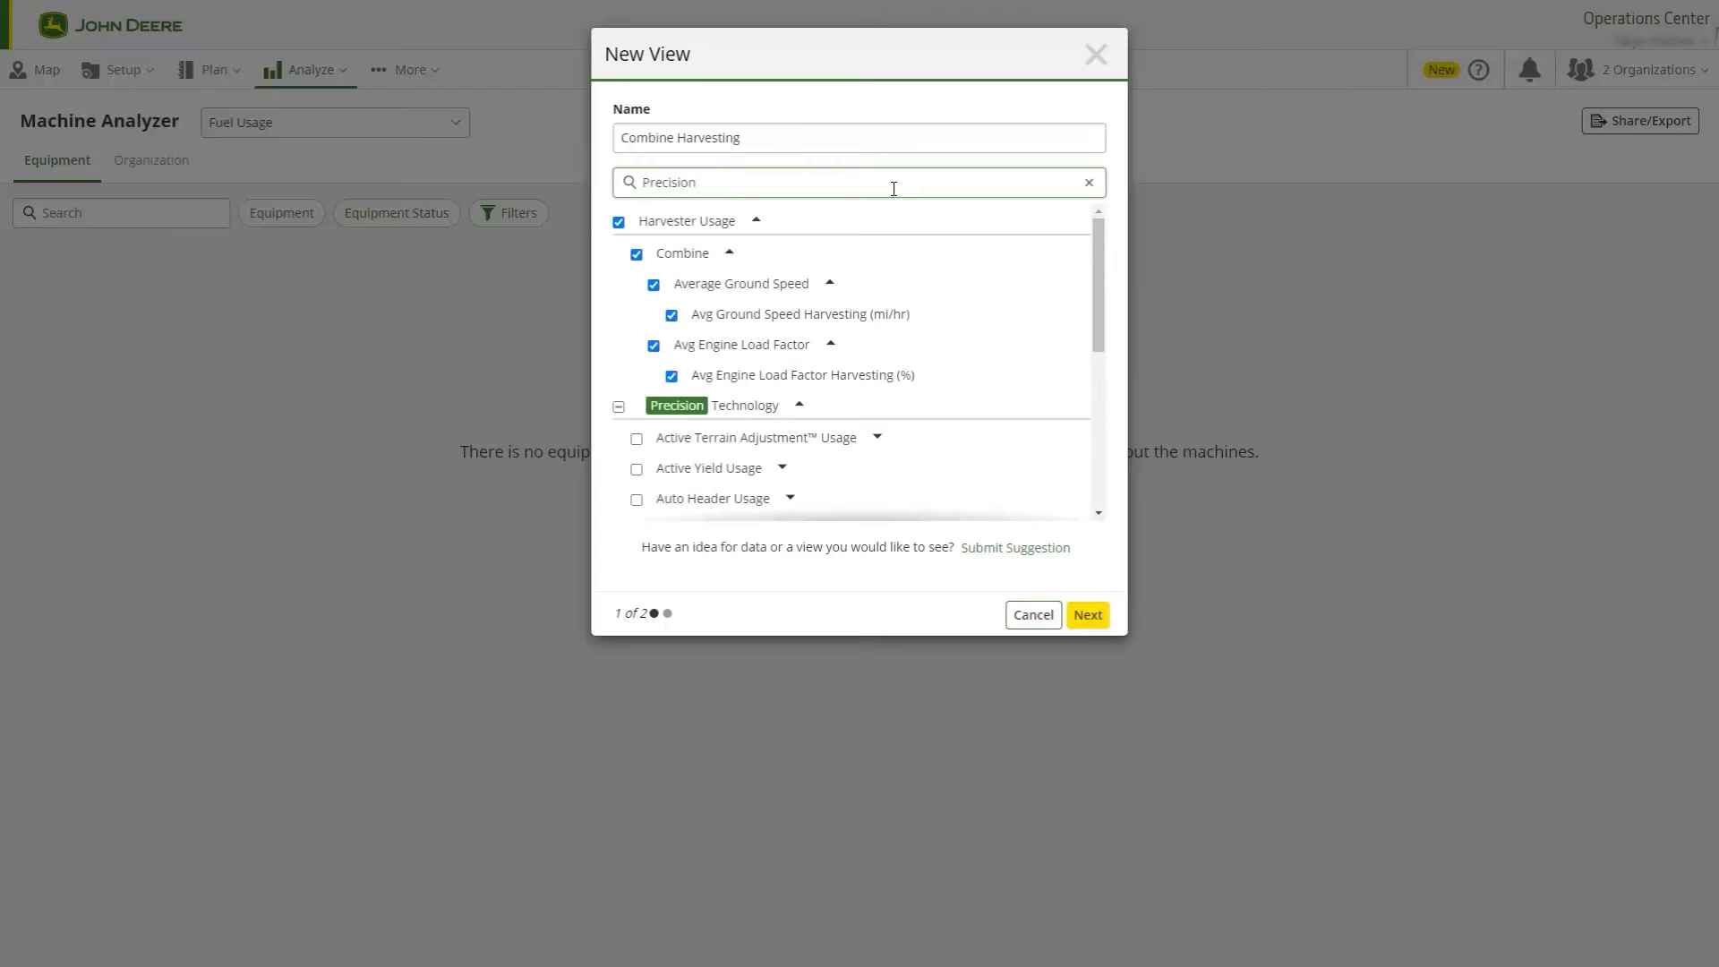
pyautogui.scroll(-2, 1094, 274)
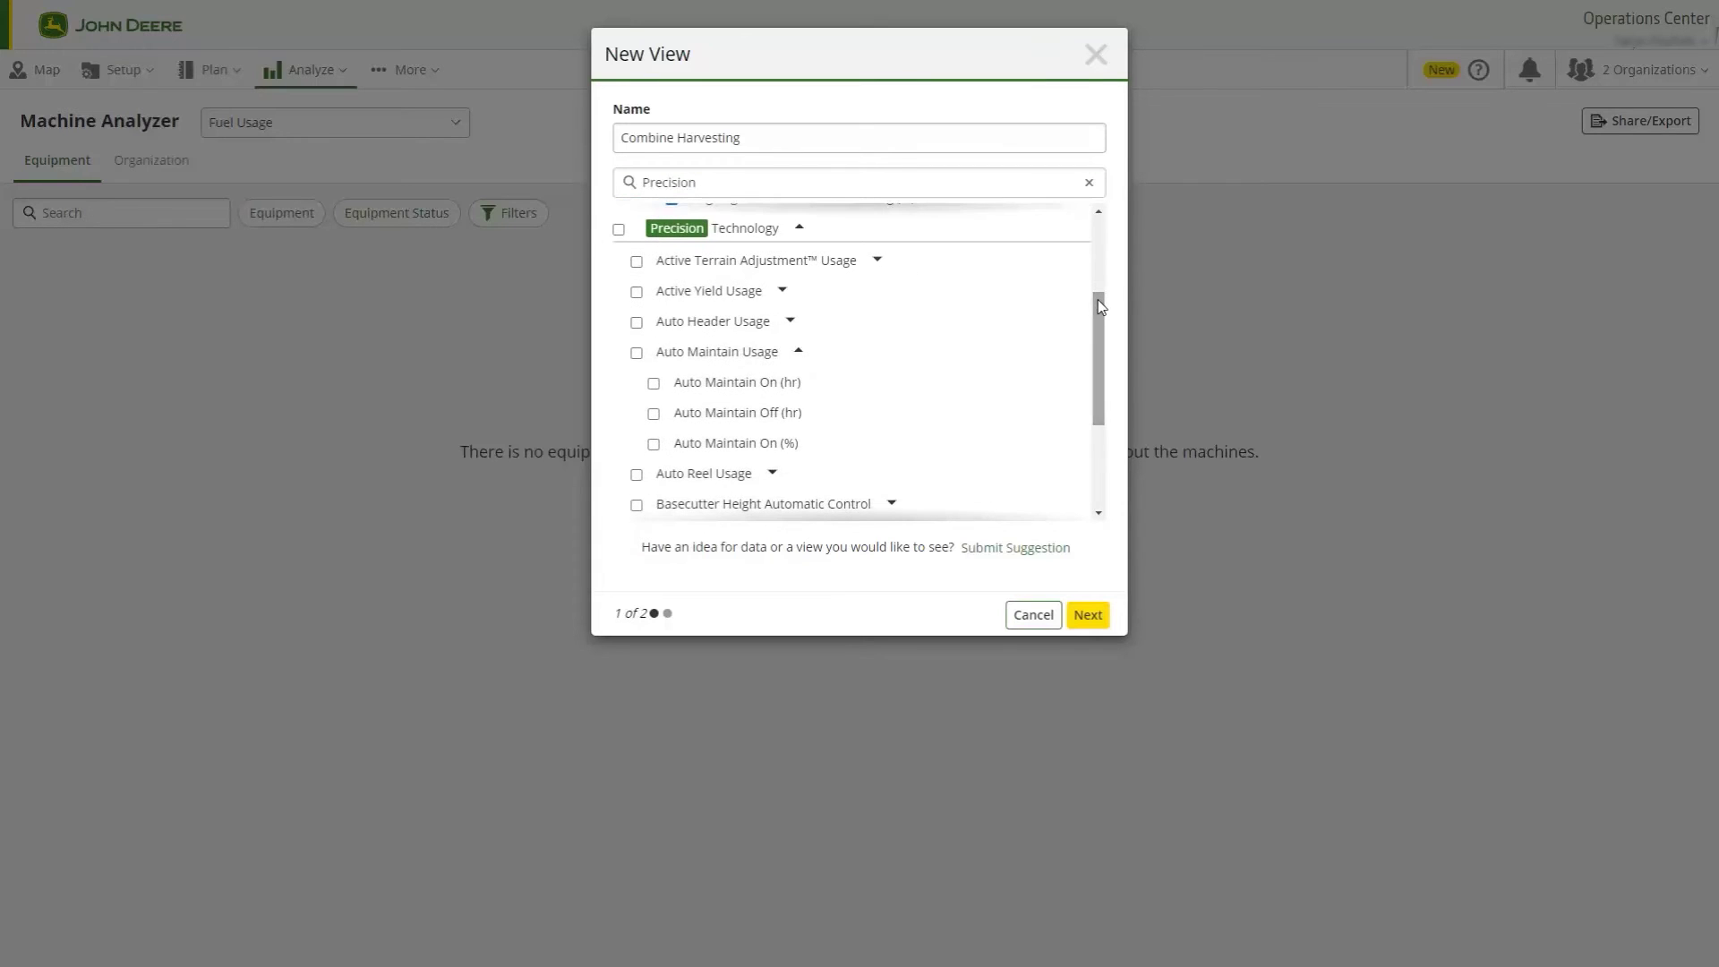
pyautogui.click(782, 291)
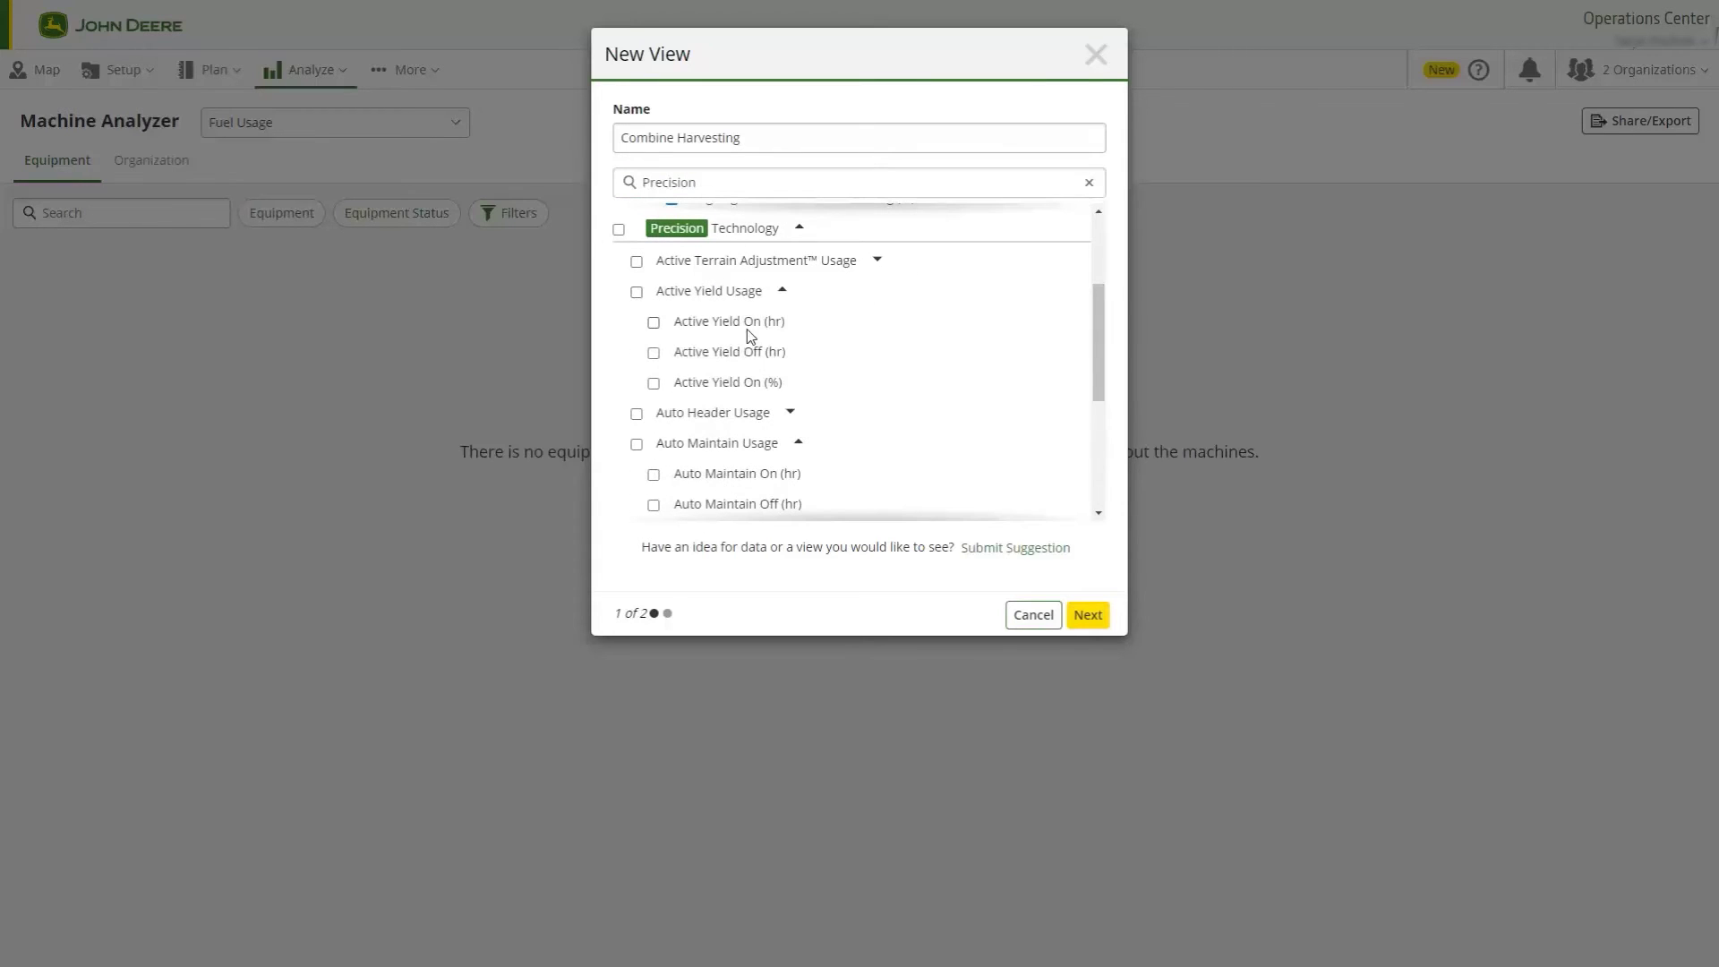
pyautogui.click(744, 385)
pyautogui.moveTo(1094, 300); pyautogui.dragTo(1092, 333)
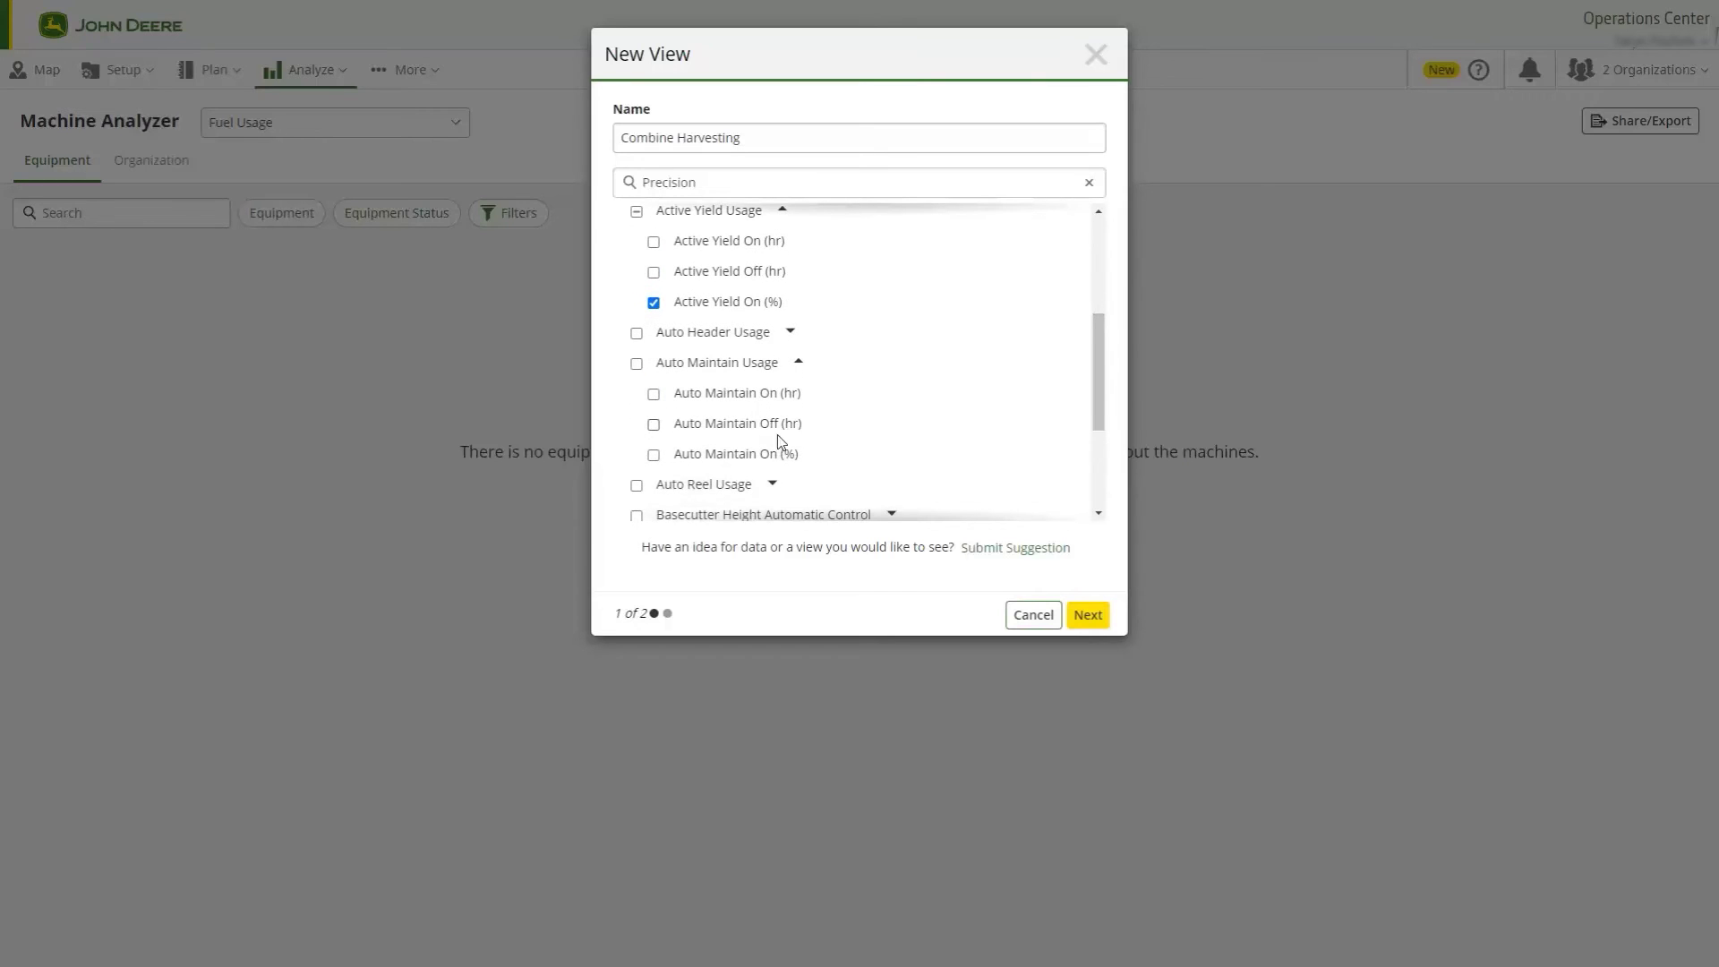
pyautogui.click(768, 453)
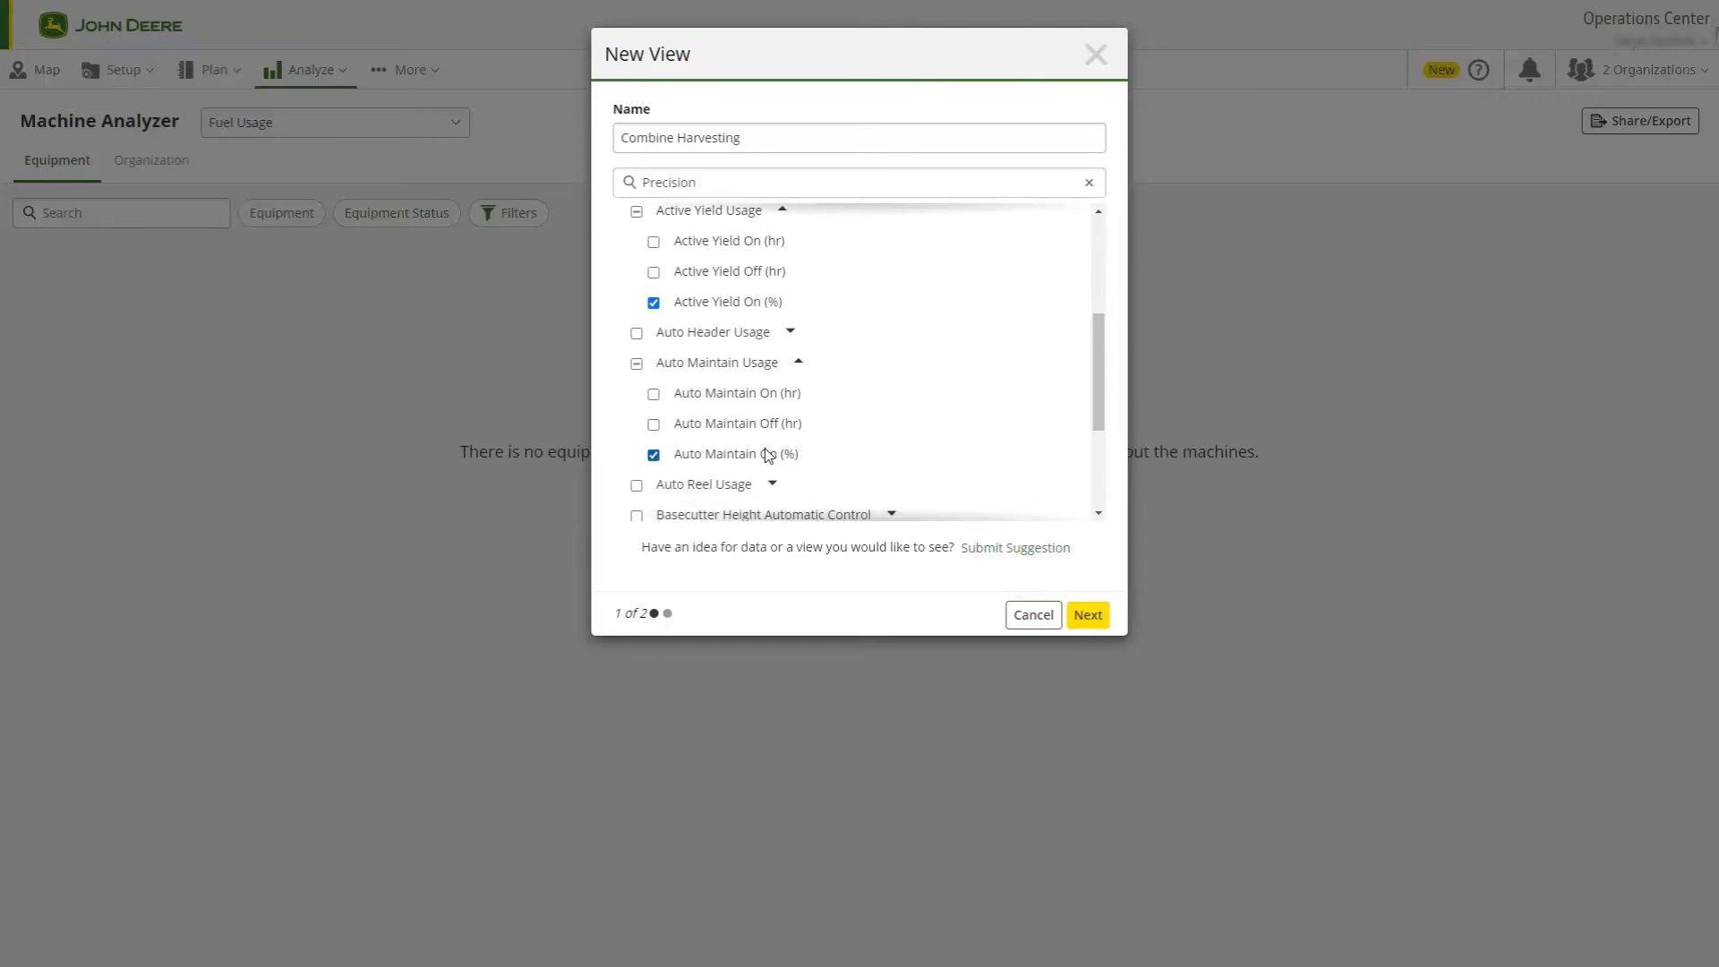
# - Move ground speed to the top and Auto Maintain On above Active Yield On, then save
pyautogui.click(1088, 614)
pyautogui.scroll(-1, 1108, 357)
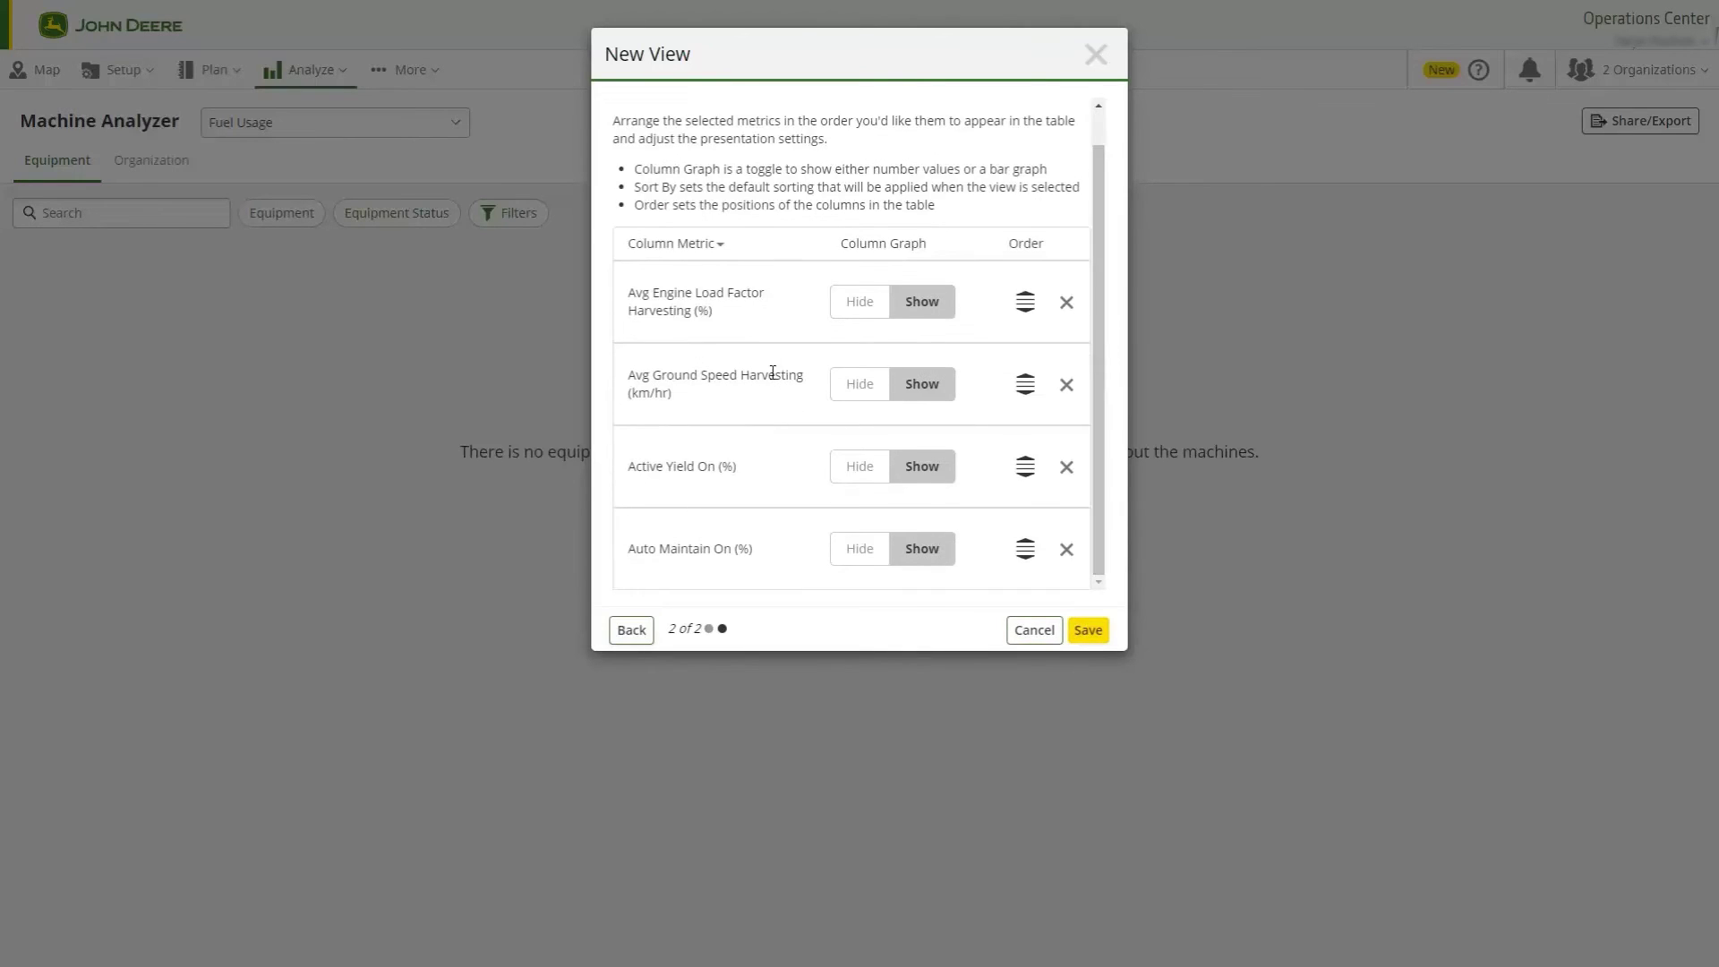
pyautogui.moveTo(1026, 384); pyautogui.dragTo(1026, 302)
pyautogui.moveTo(1026, 546); pyautogui.dragTo(1025, 470)
pyautogui.click(1091, 631)
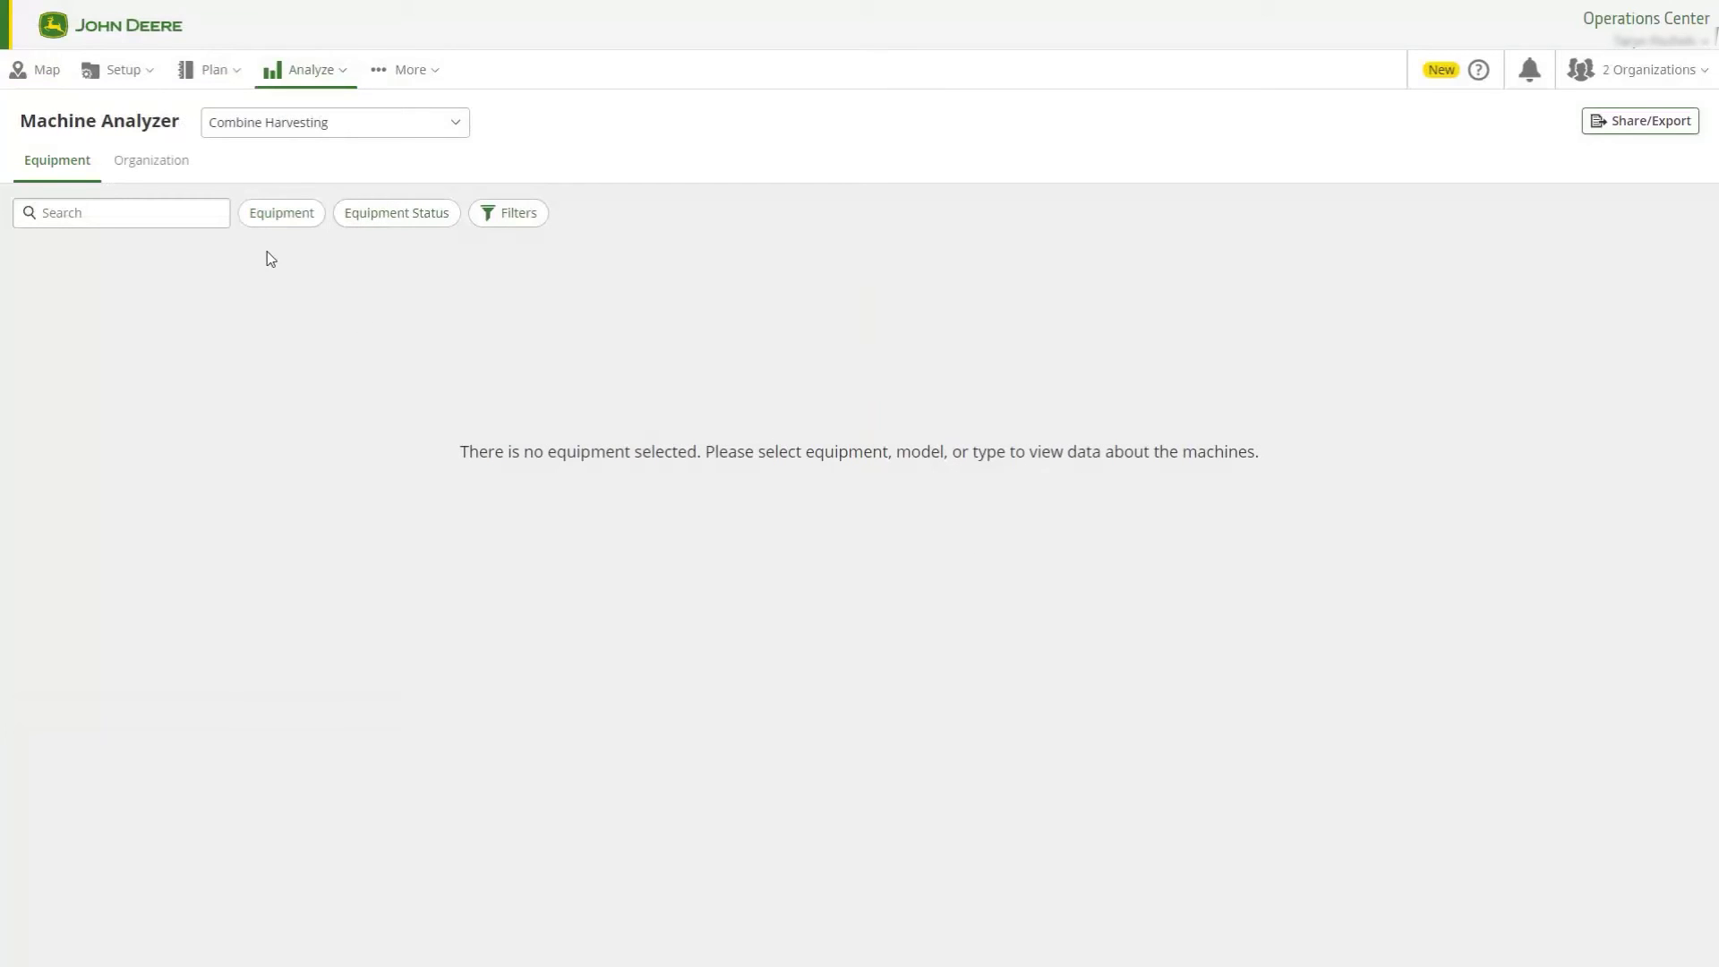
# - Filter equipment to Combine Harvesting with Activated status
pyautogui.click(278, 223)
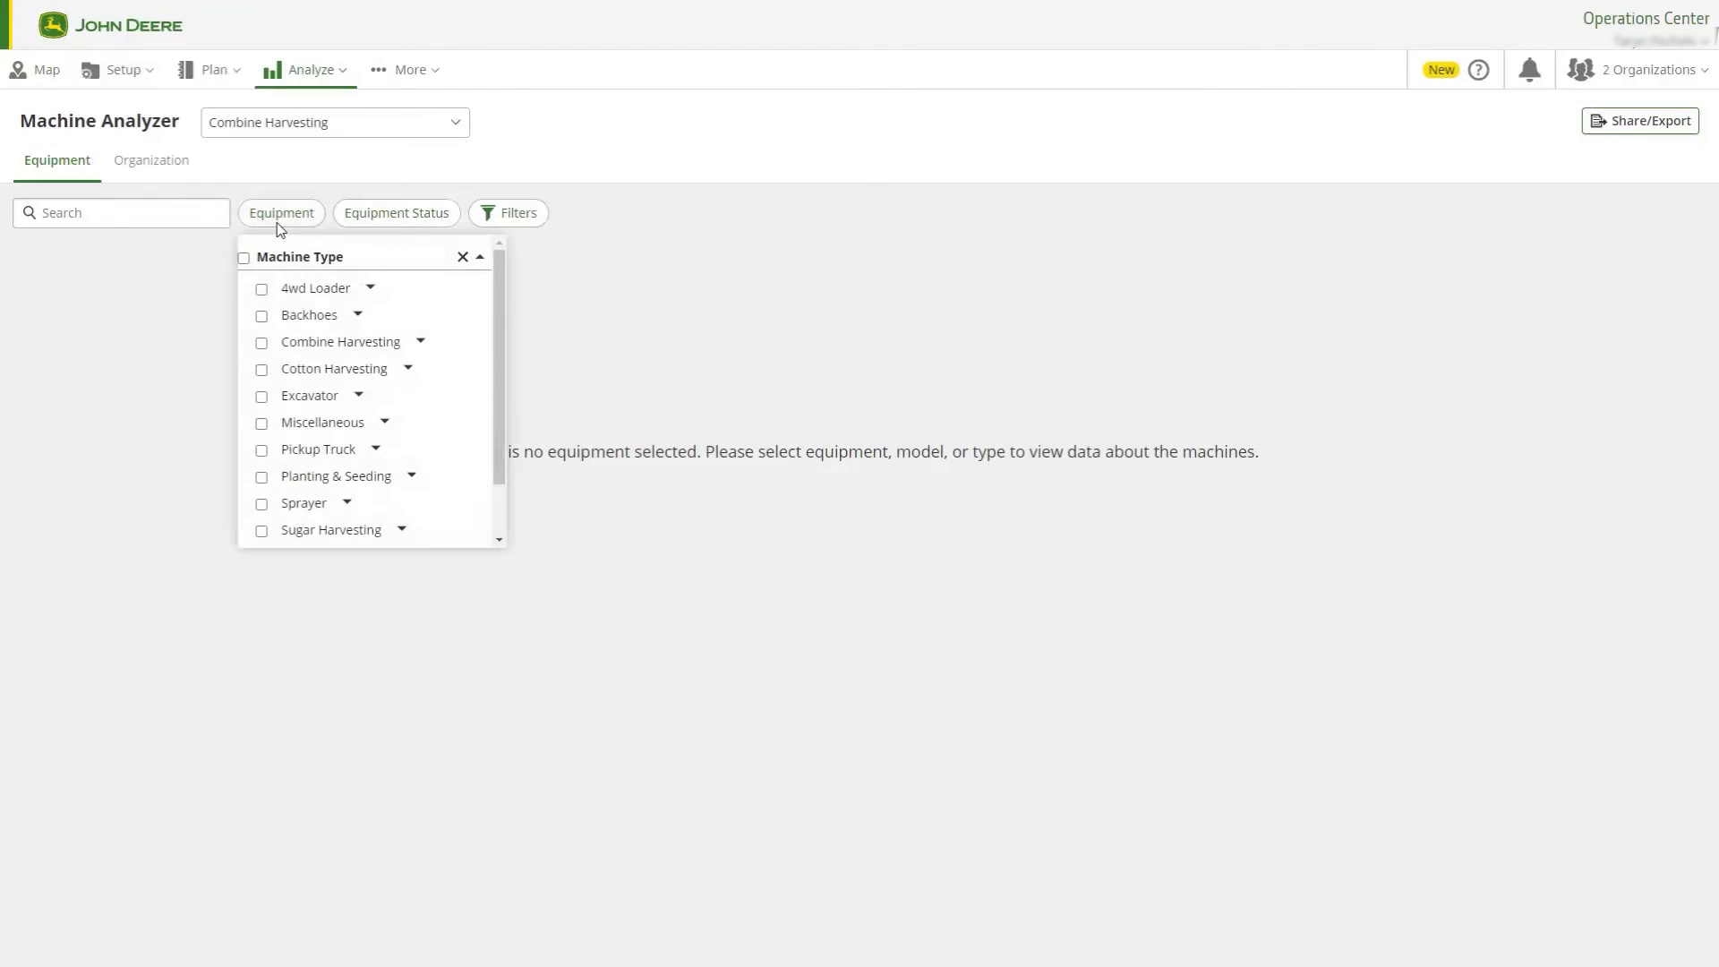
pyautogui.click(262, 343)
pyautogui.click(407, 213)
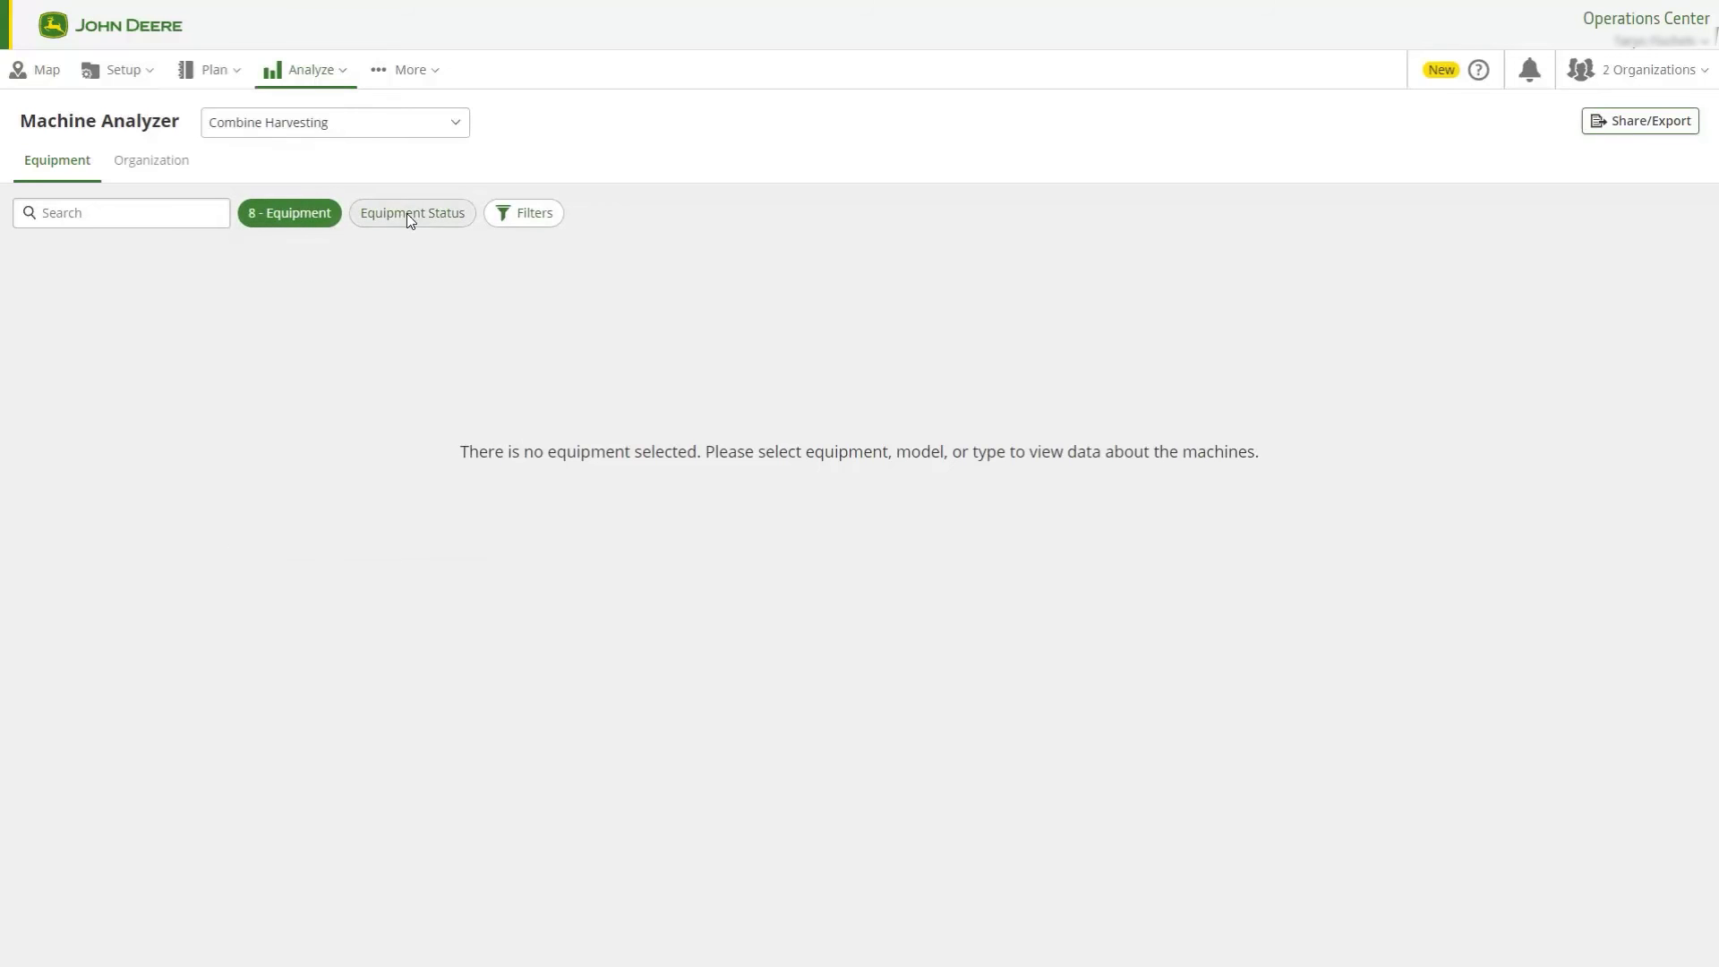
pyautogui.click(444, 359)
pyautogui.click(716, 207)
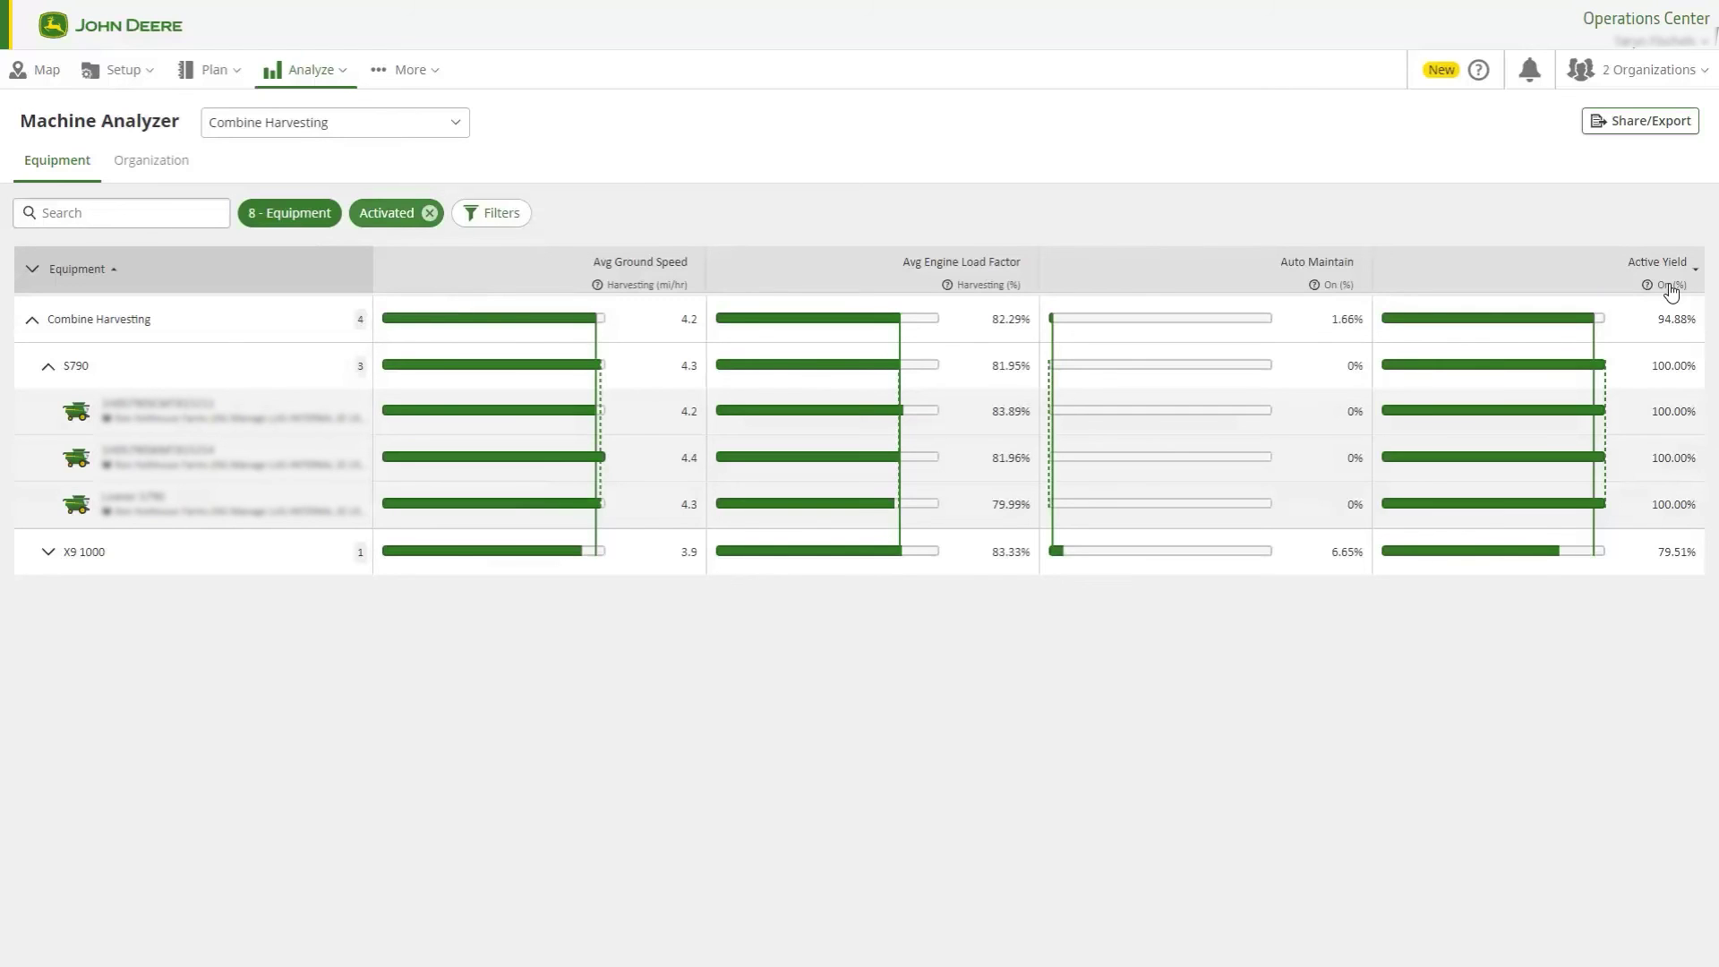
# - Choose the Application view from the saved views list to see the R4023 sprayer's data
pyautogui.click(454, 132)
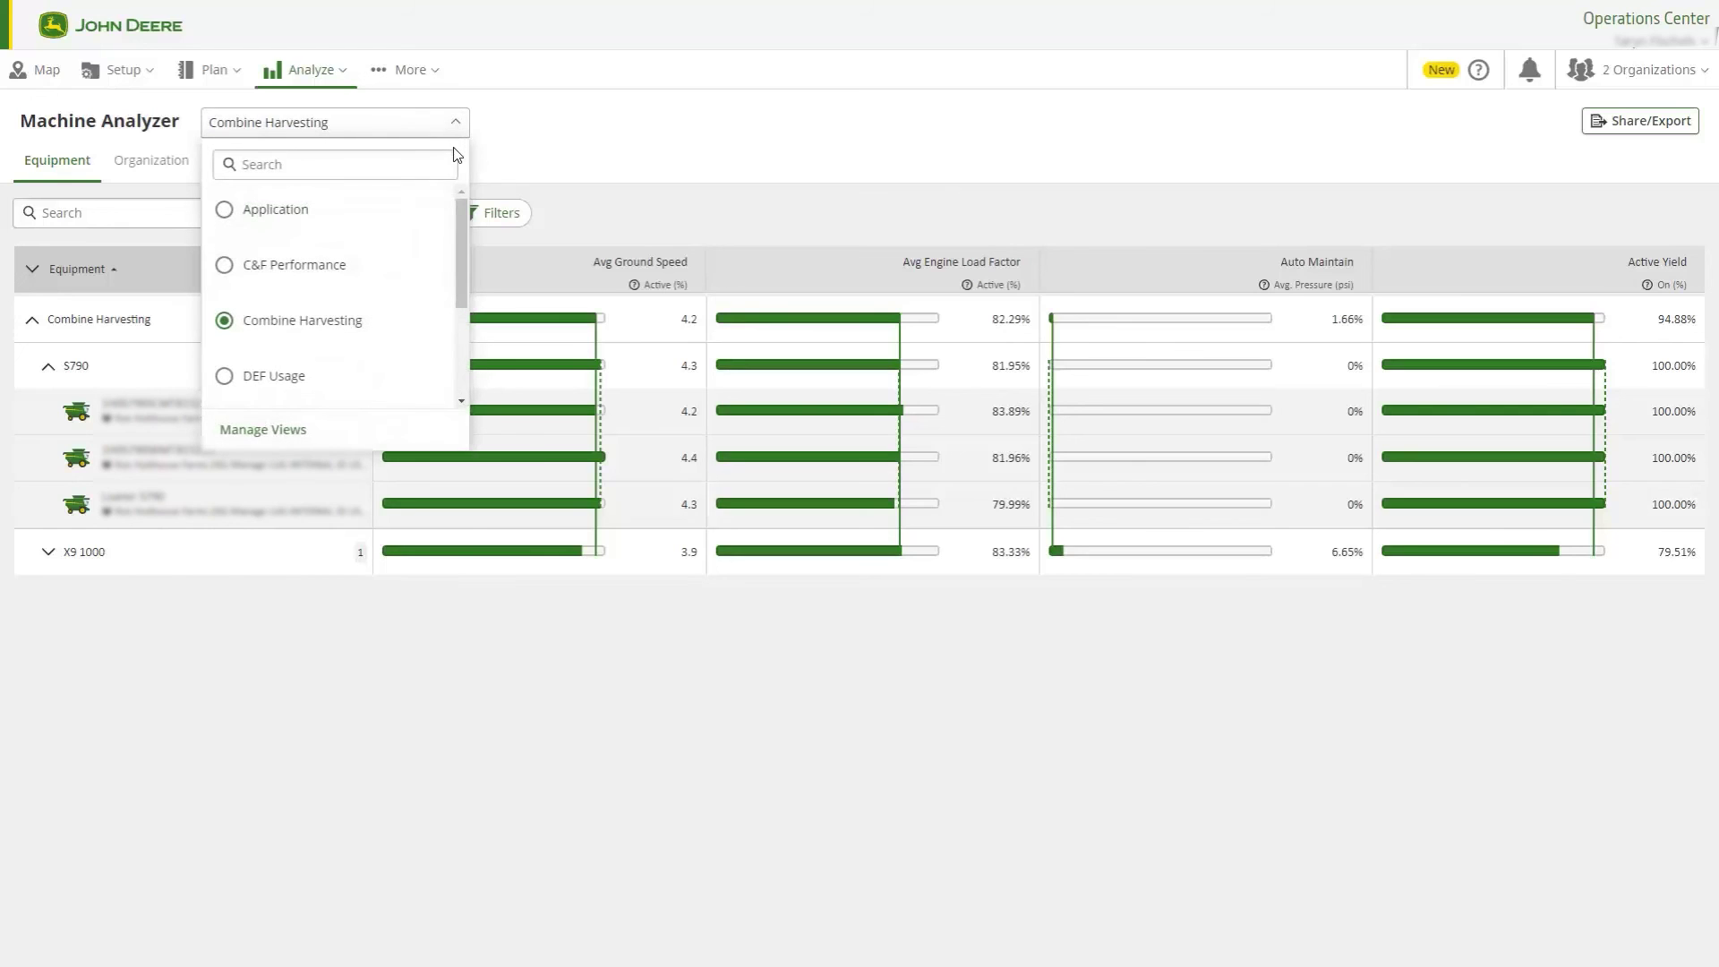
pyautogui.click(375, 227)
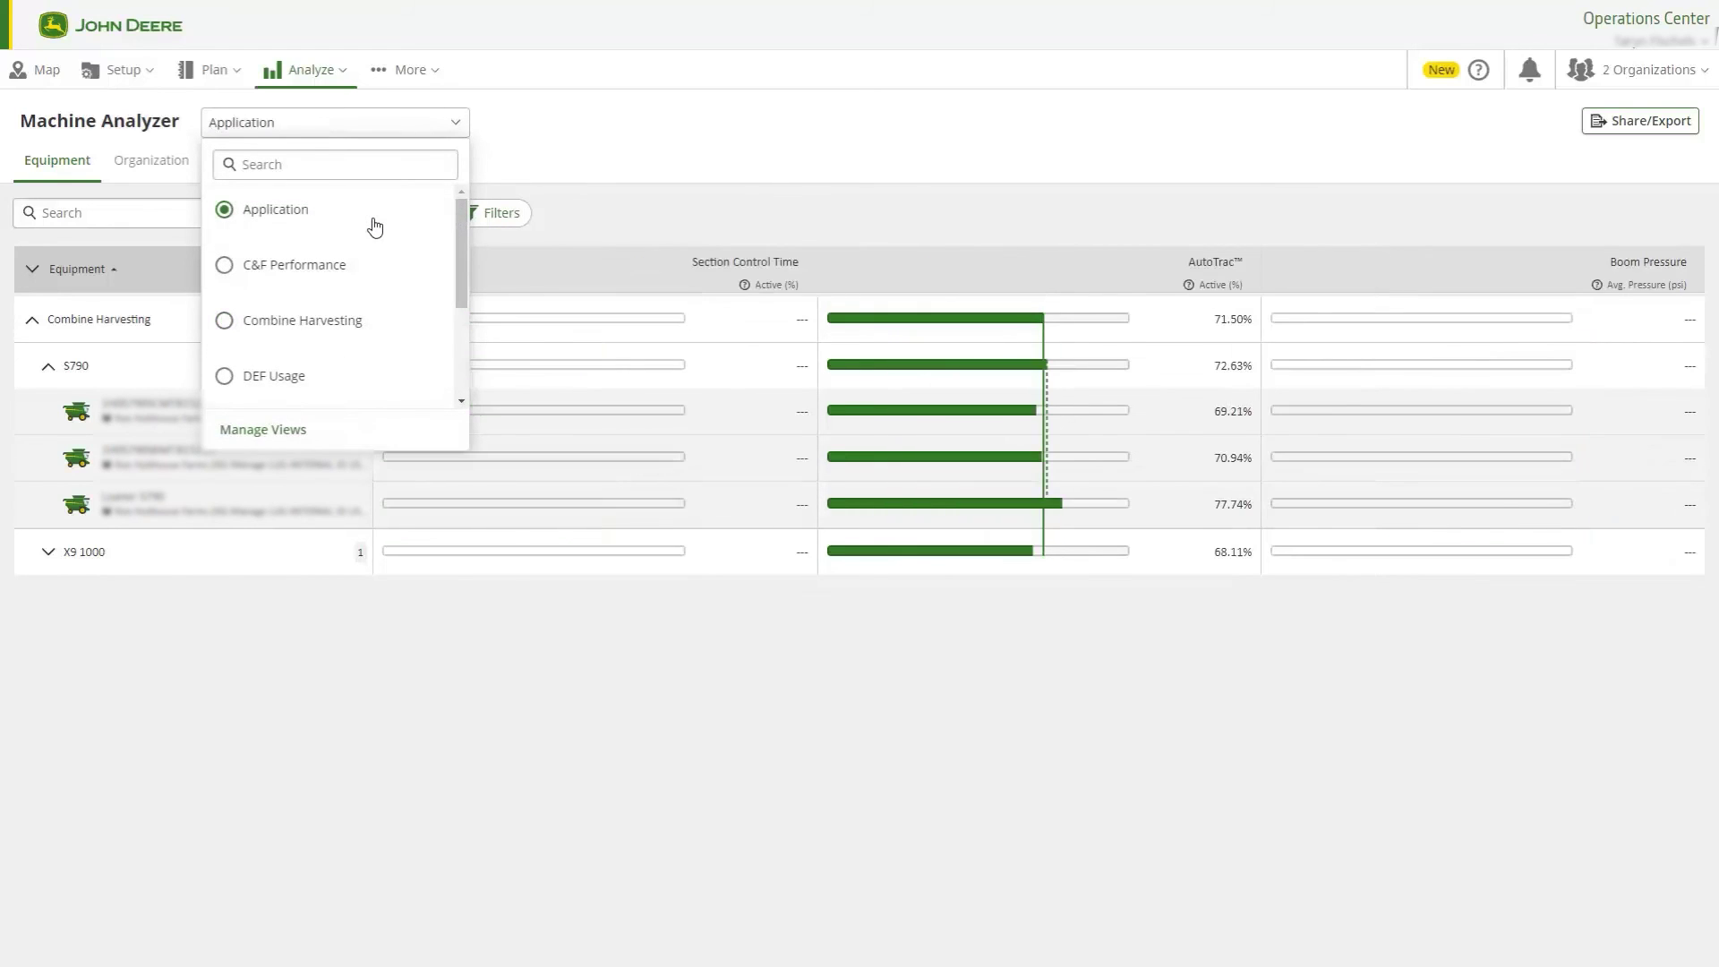
pyautogui.click(638, 223)
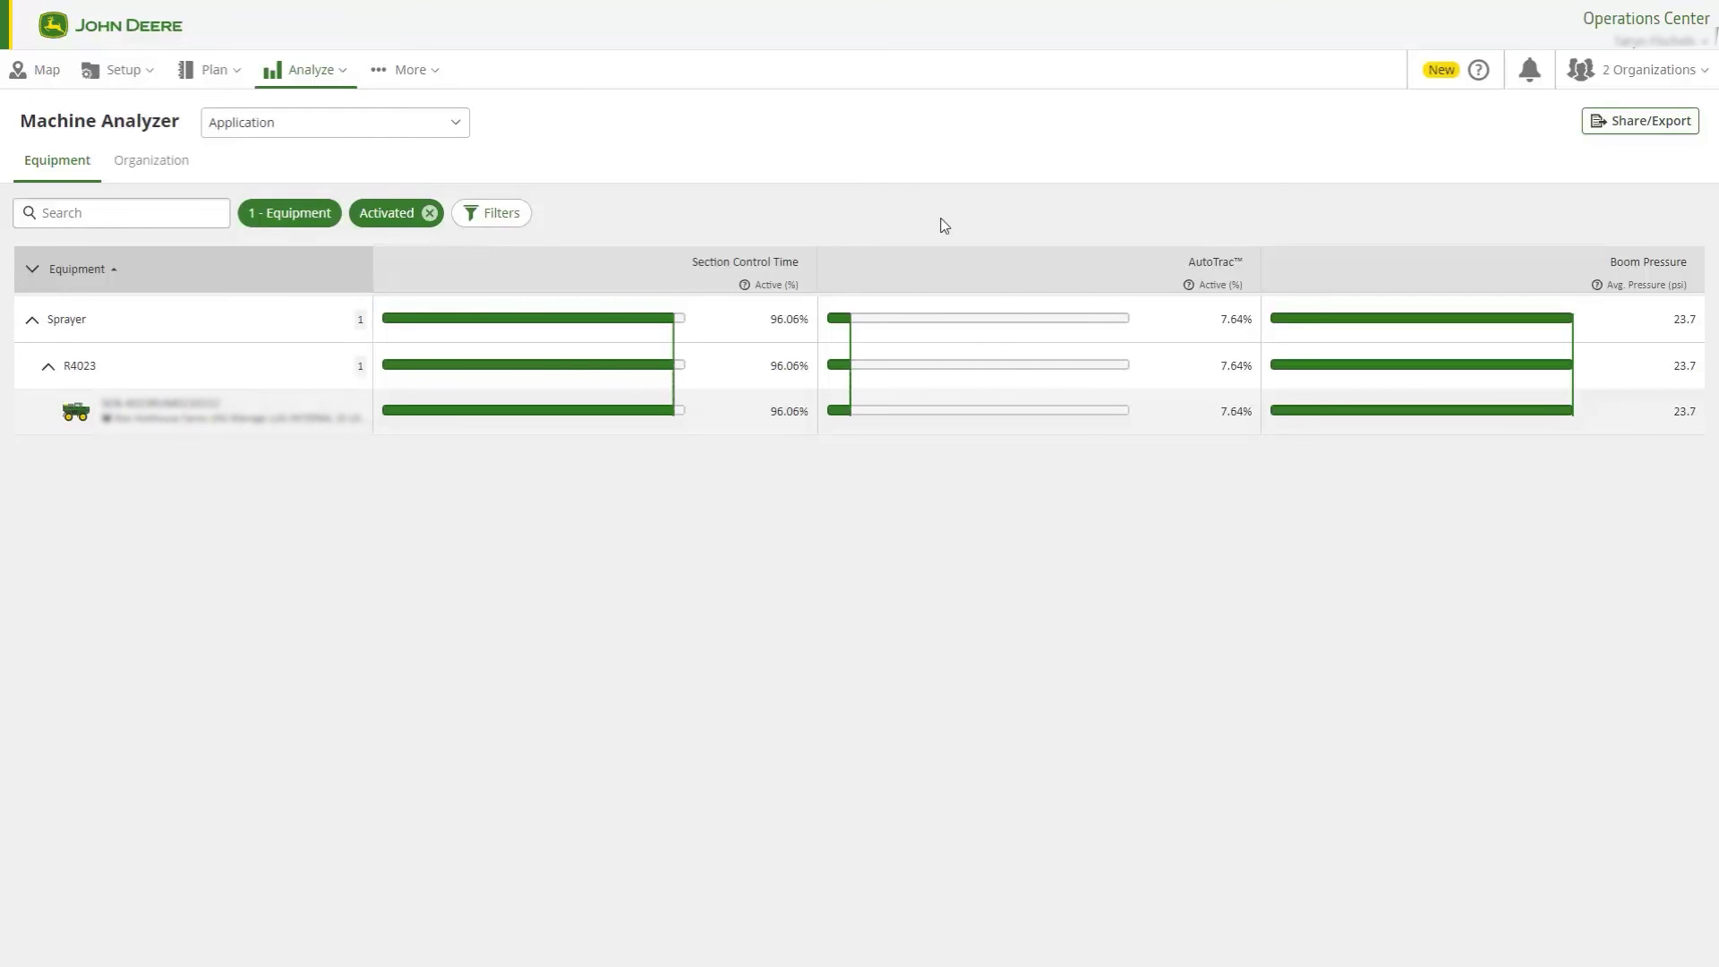
# - Export the Application table in XLSX format via Share/Export
pyautogui.click(1612, 126)
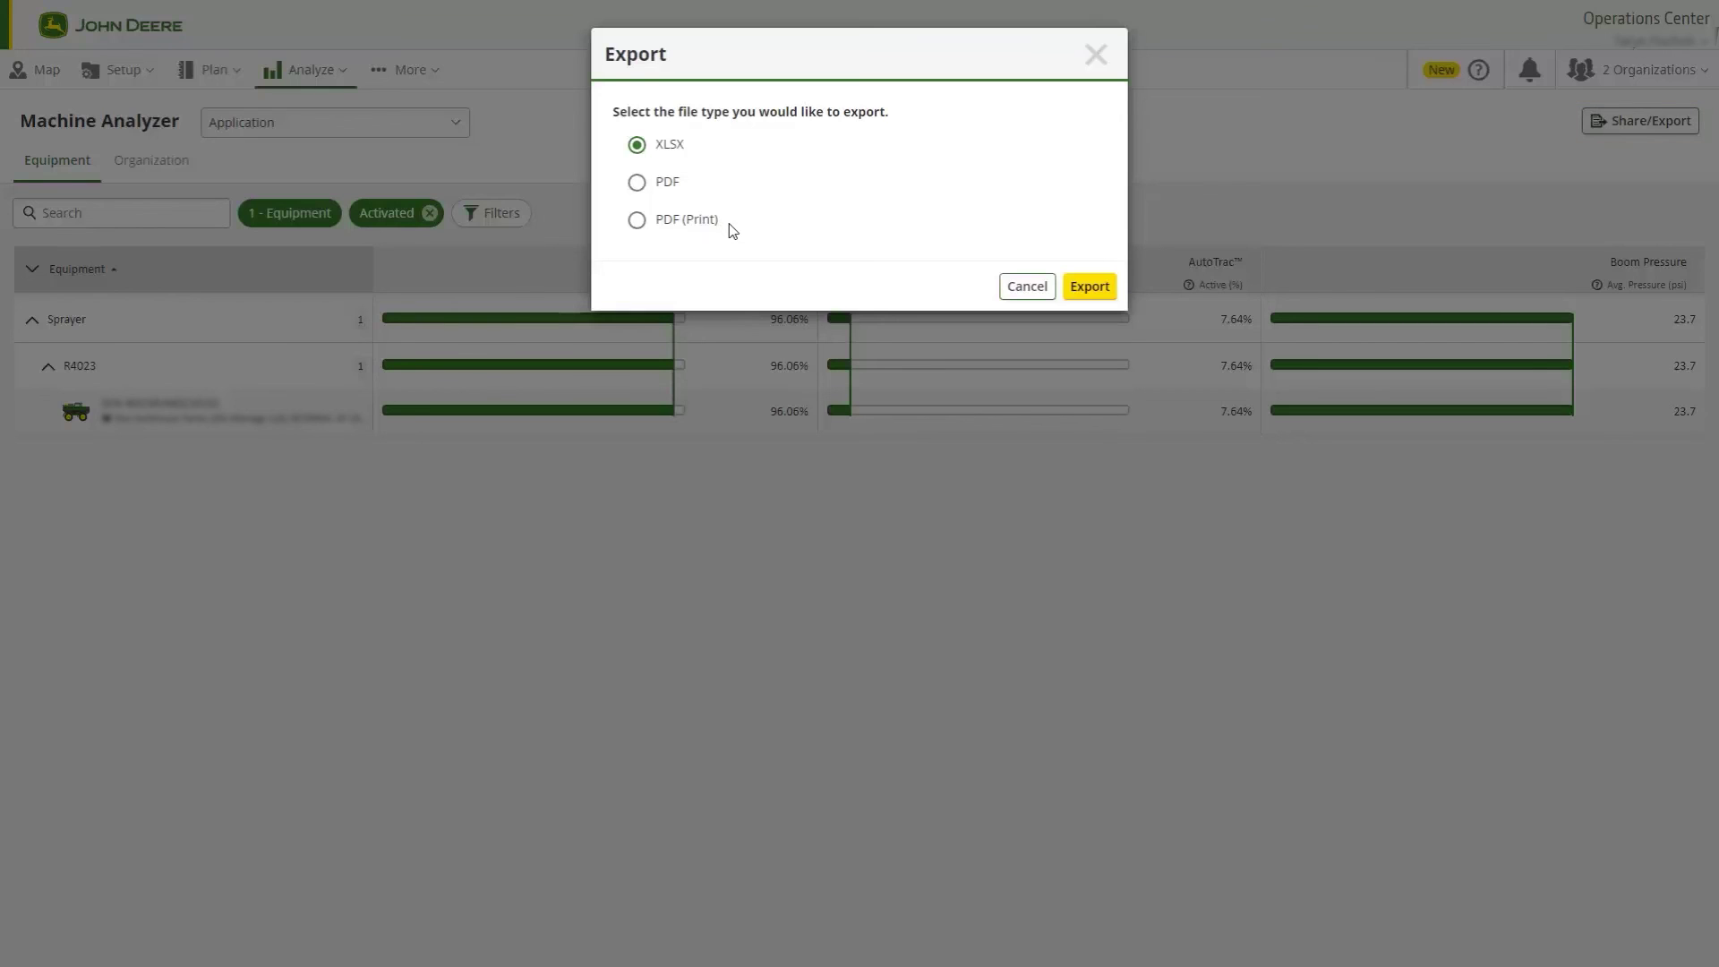
pyautogui.click(1088, 286)
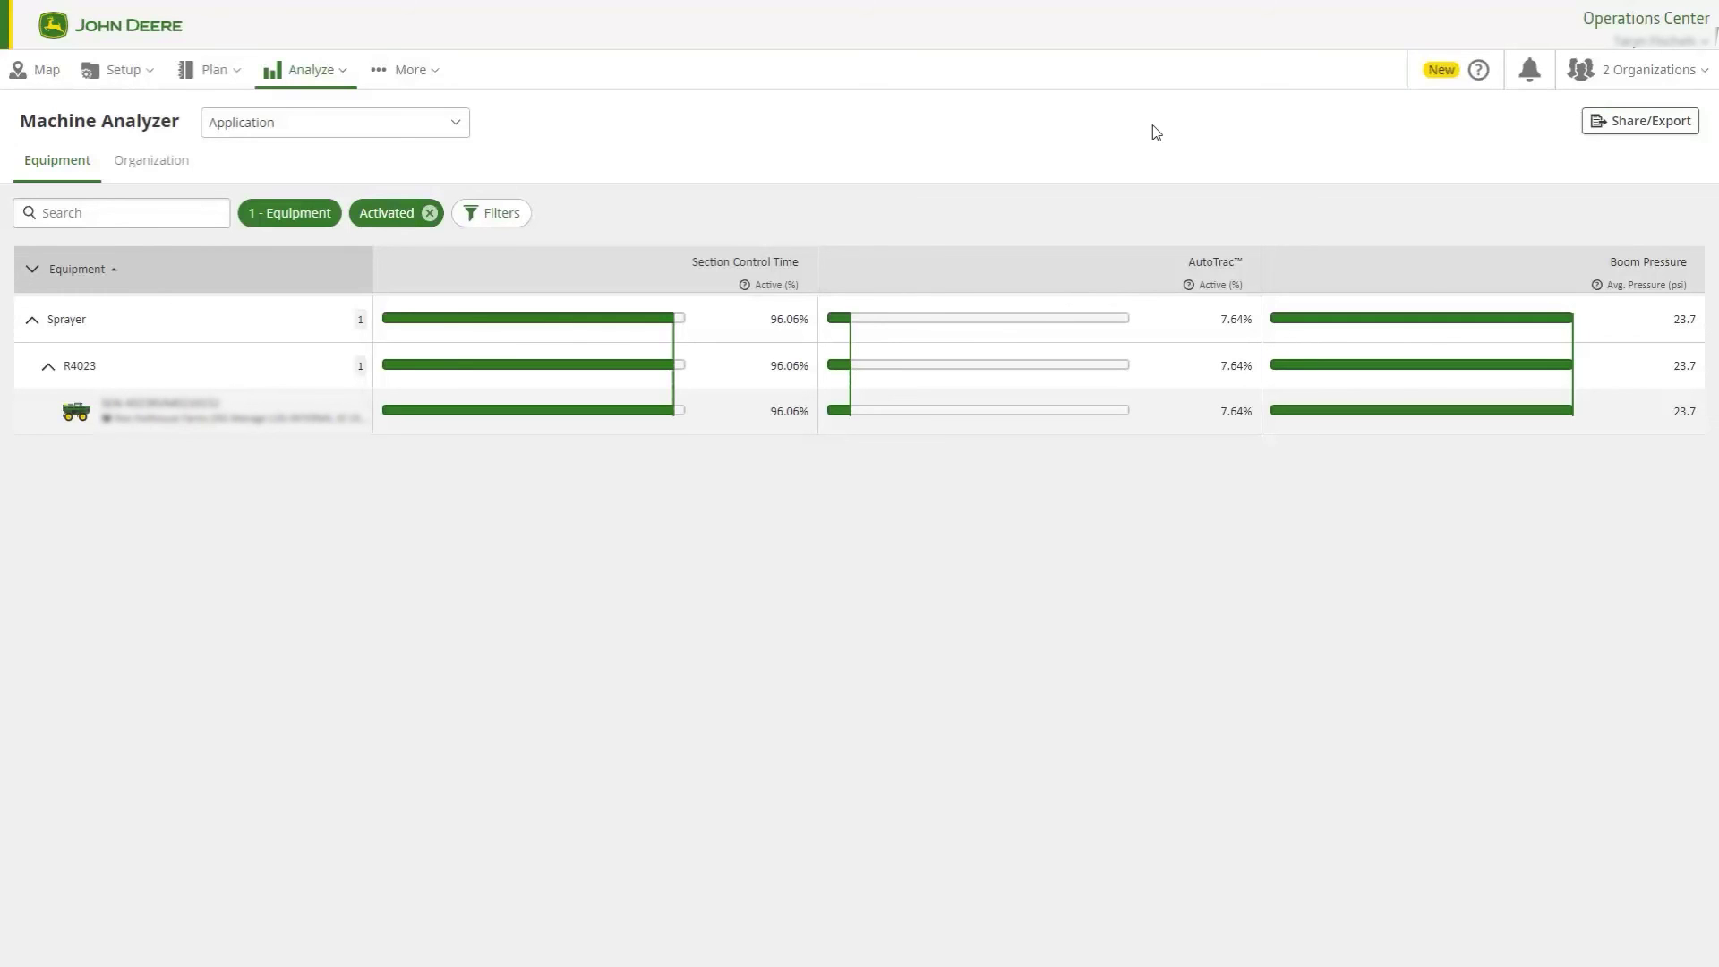
# - Open the help (?) menu in the top bar
pyautogui.click(1478, 71)
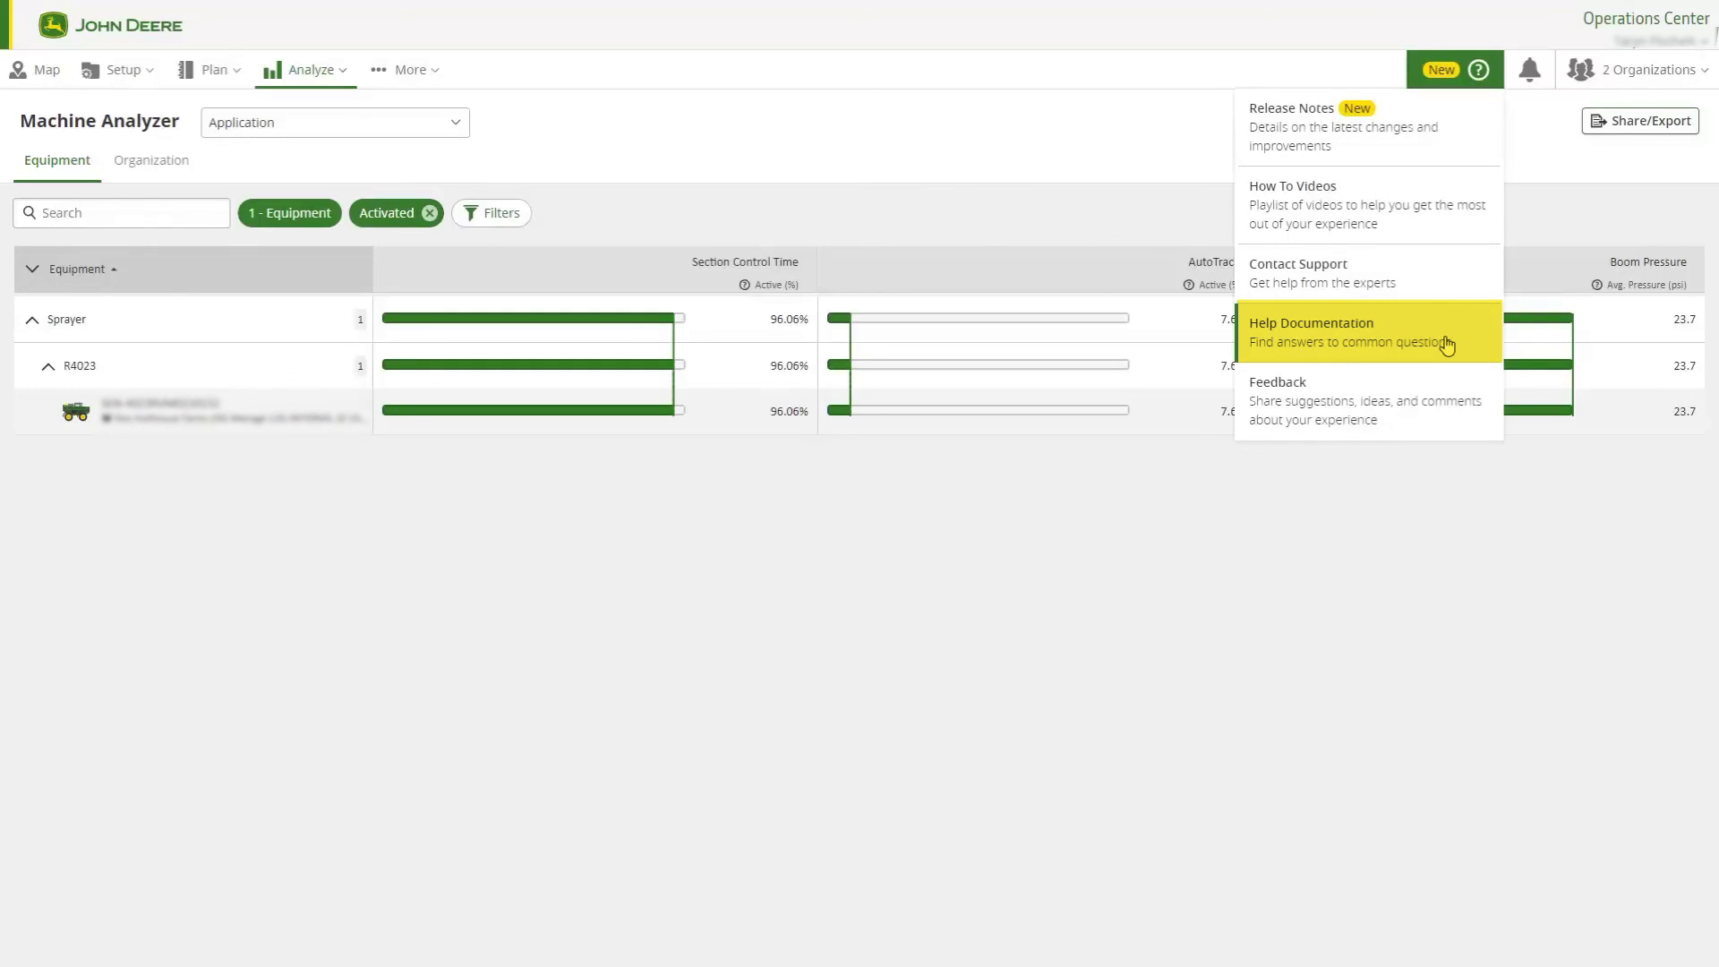